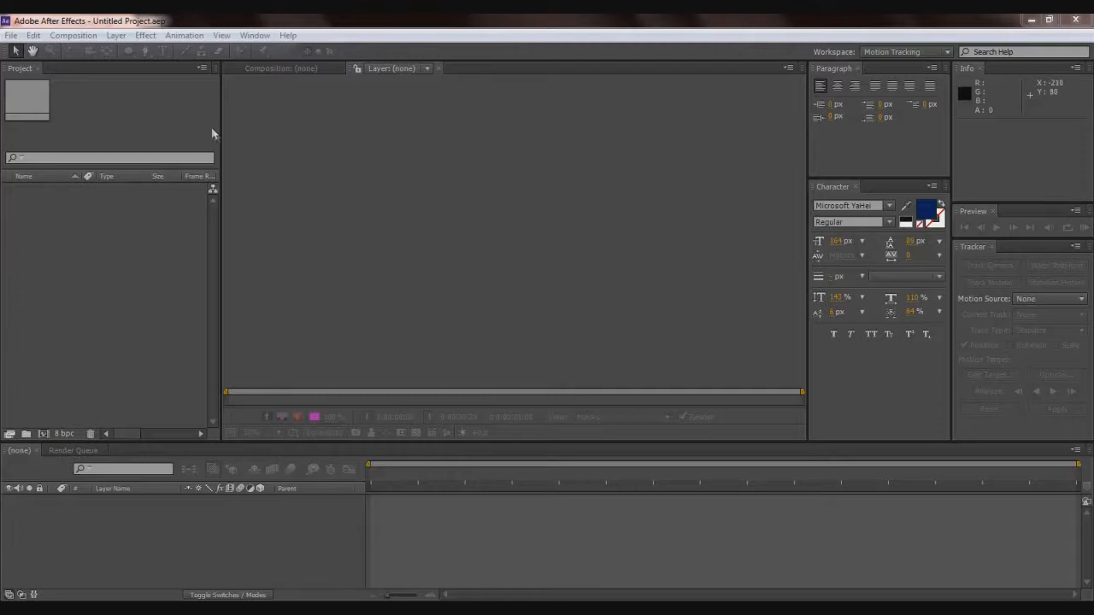
# - Import Garden Recording.wmv as footage and create a composition from it
pyautogui.click(31, 19)
pyautogui.click(8, 36)
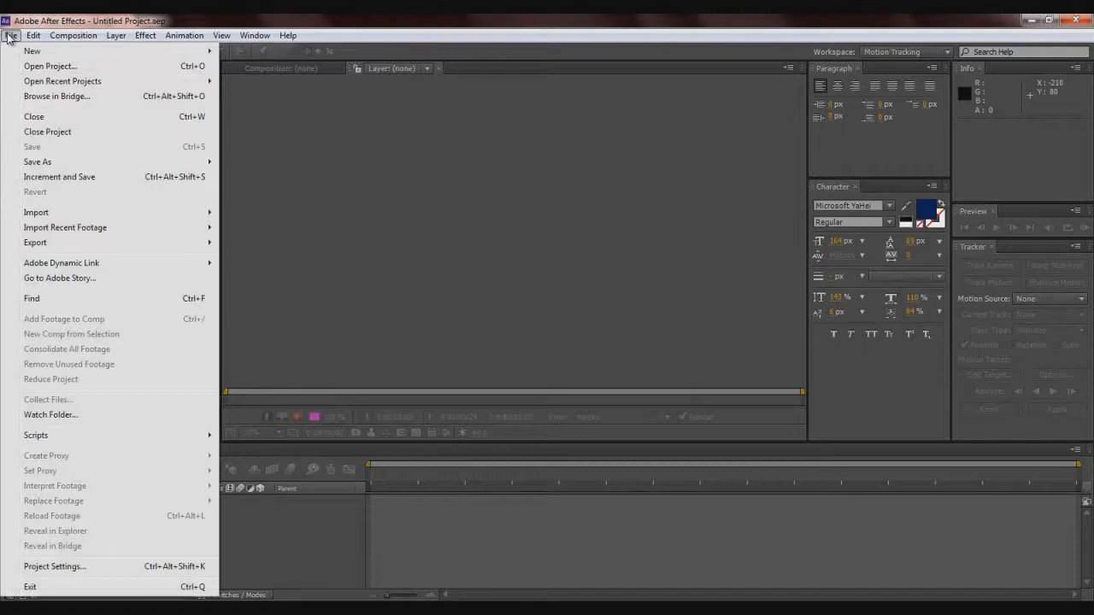
pyautogui.moveTo(113, 215)
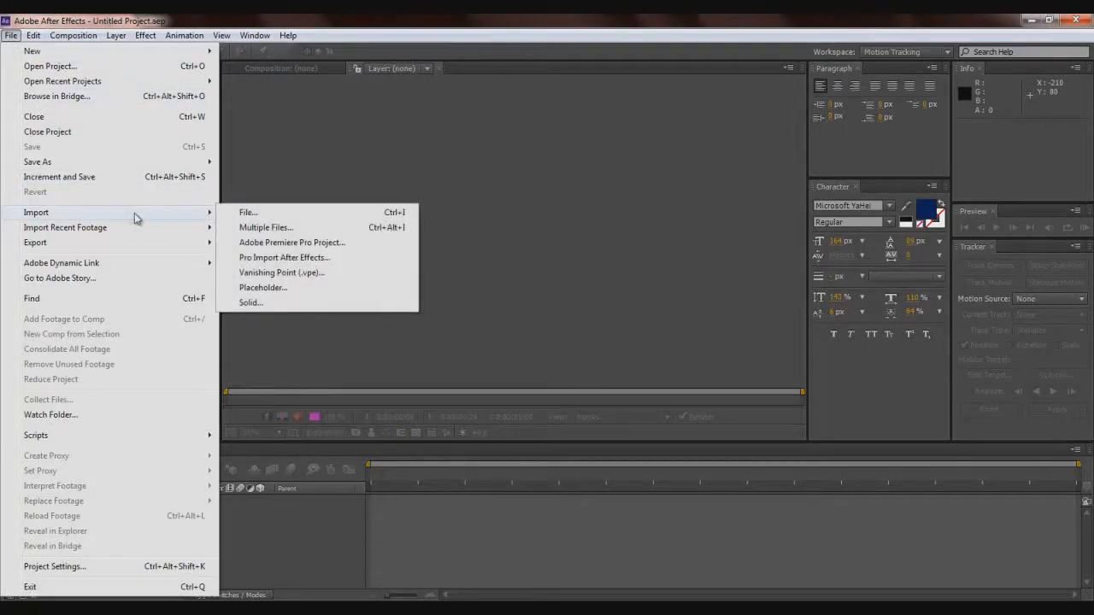
pyautogui.click(246, 214)
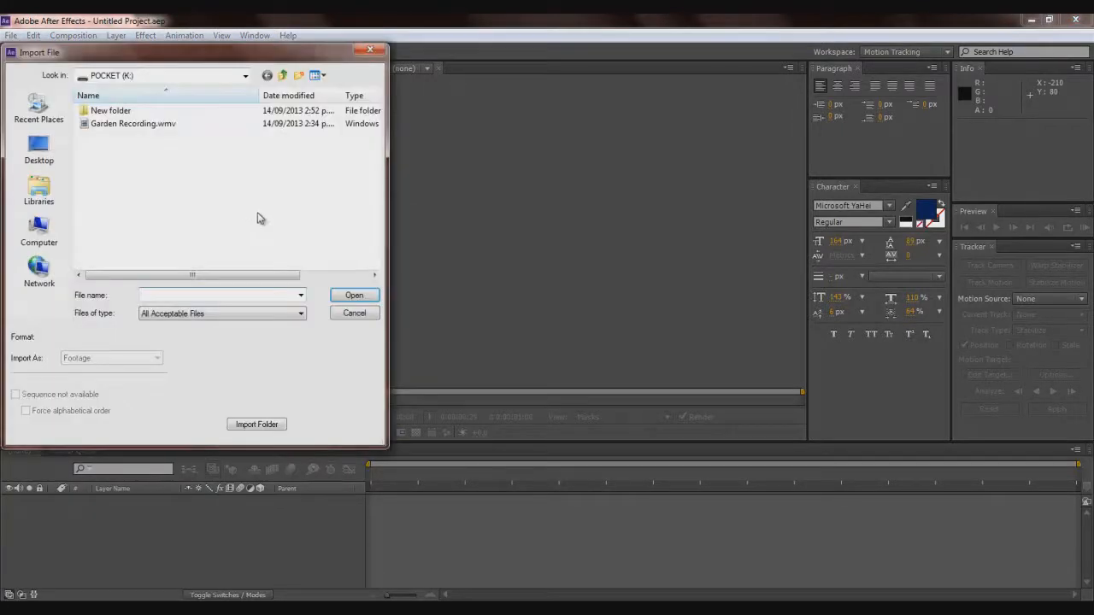
pyautogui.click(158, 124)
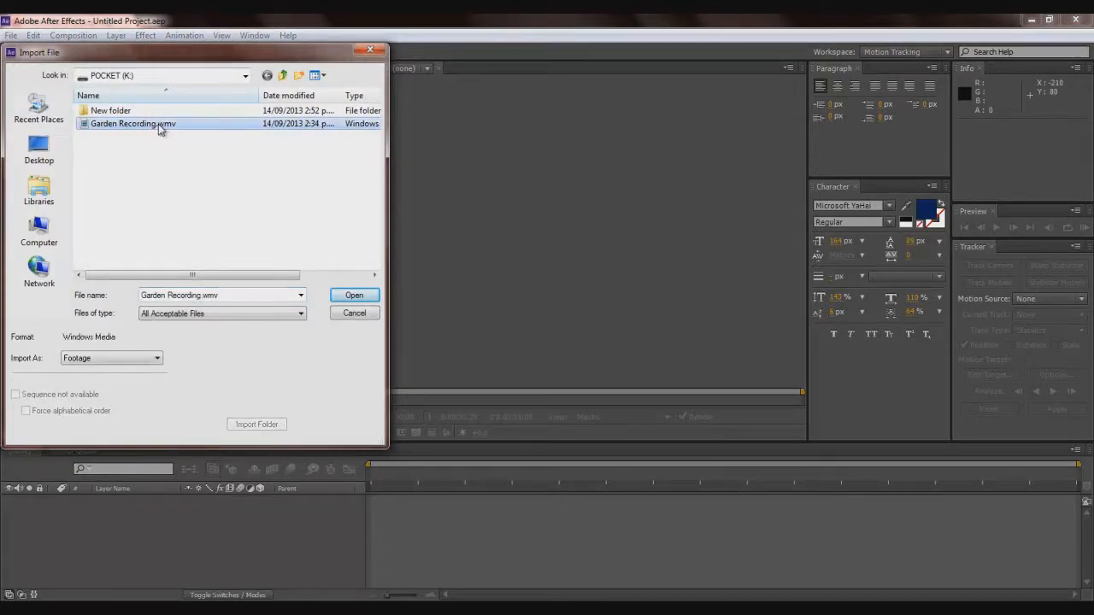
pyautogui.click(354, 297)
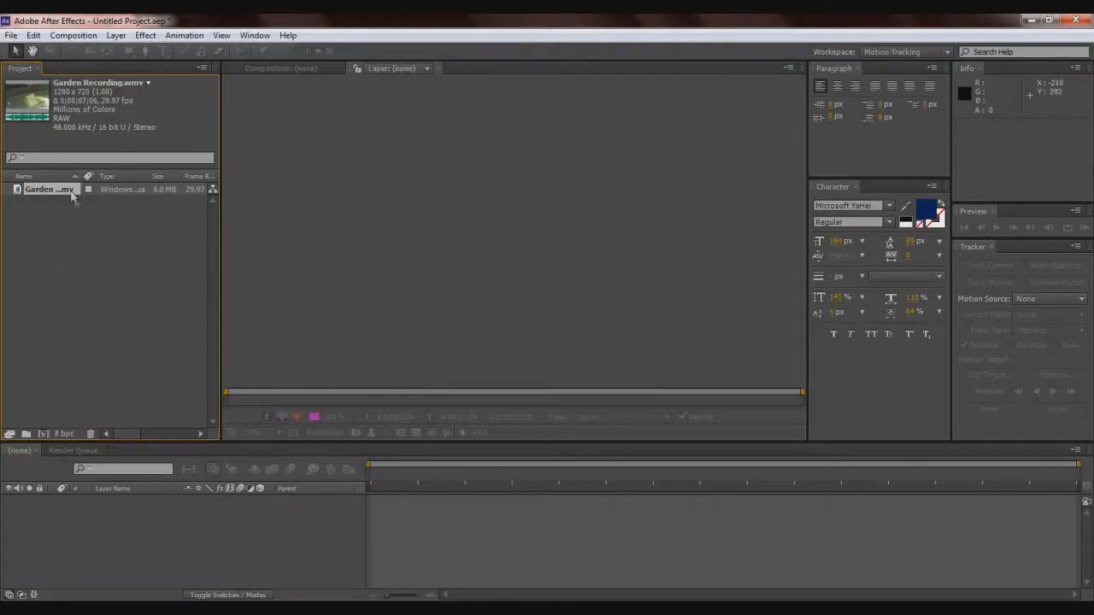
pyautogui.moveTo(64, 192); pyautogui.dragTo(119, 535)
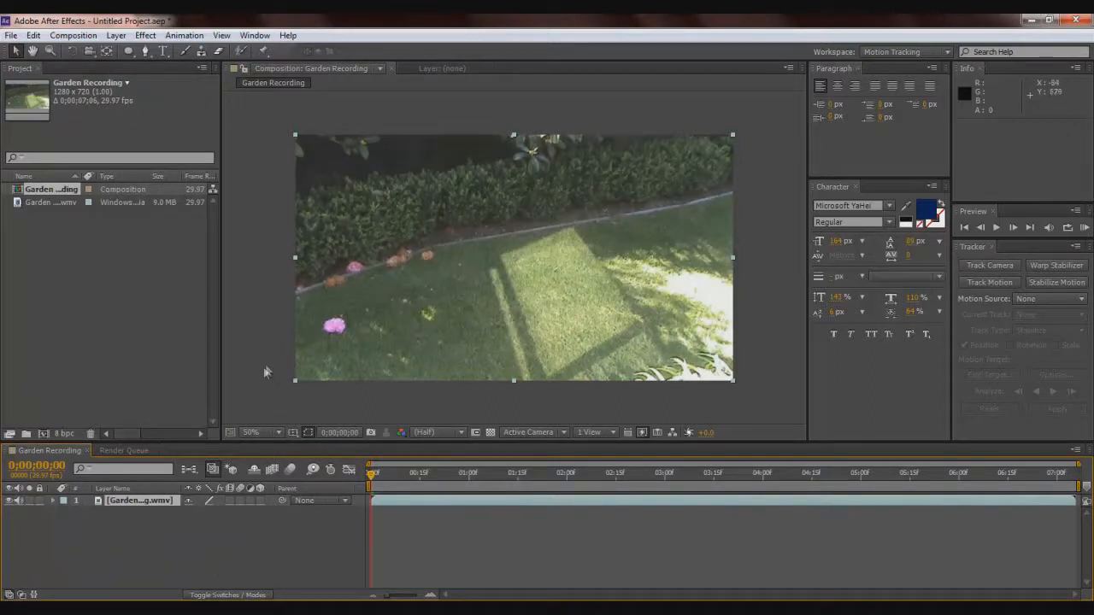
# - Add a black (000000) solid layer at the full 1280 × 720 px composition size
pyautogui.rightClick(267, 384)
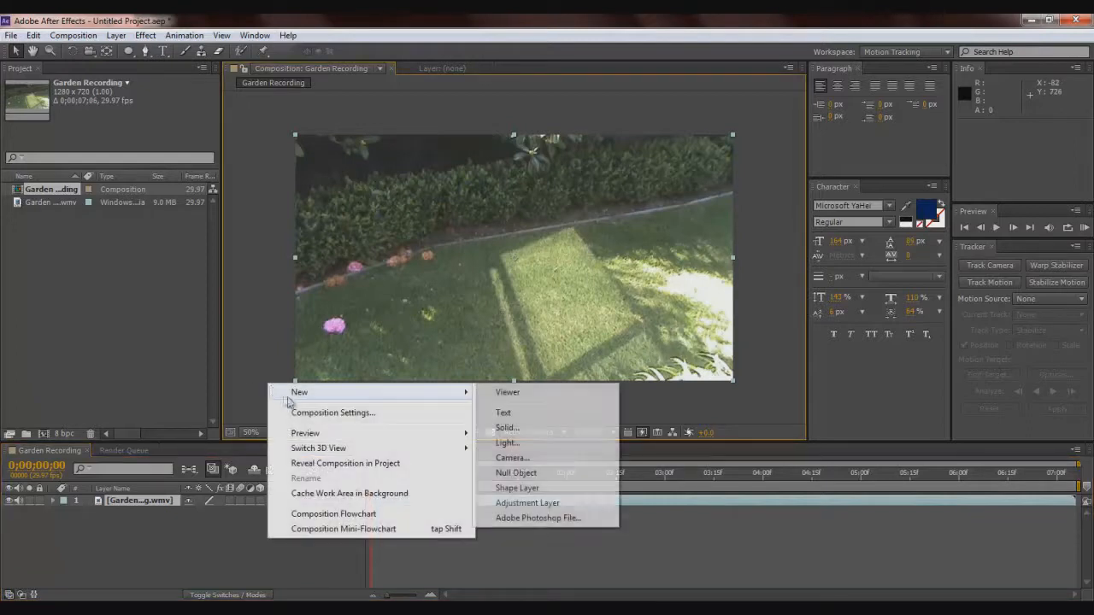
pyautogui.click(506, 428)
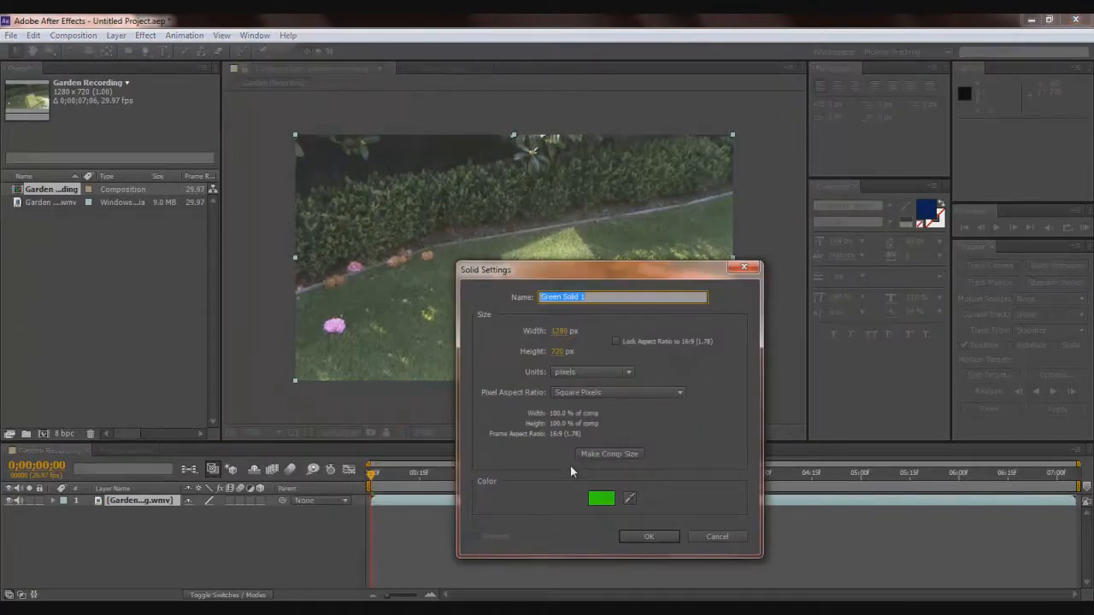
pyautogui.click(599, 500)
pyautogui.moveTo(593, 495); pyautogui.dragTo(441, 517)
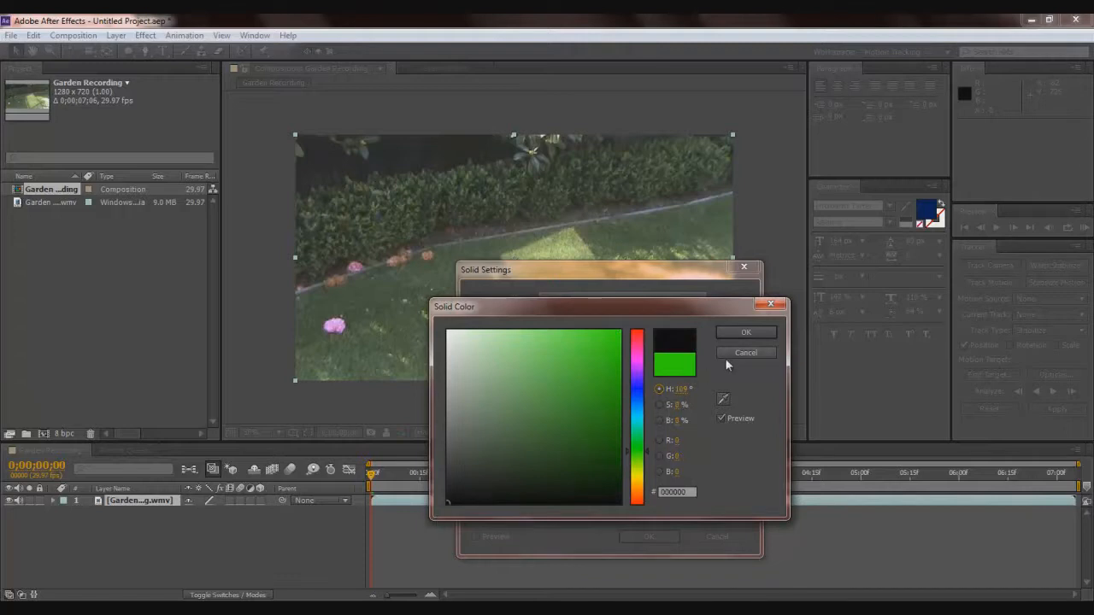
pyautogui.click(735, 333)
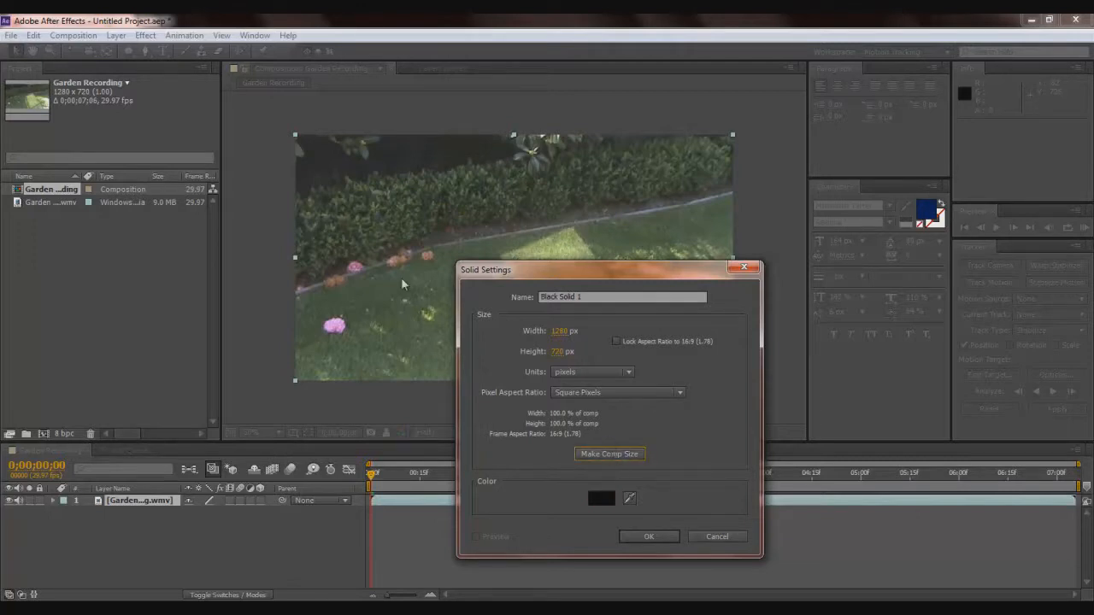
pyautogui.click(645, 538)
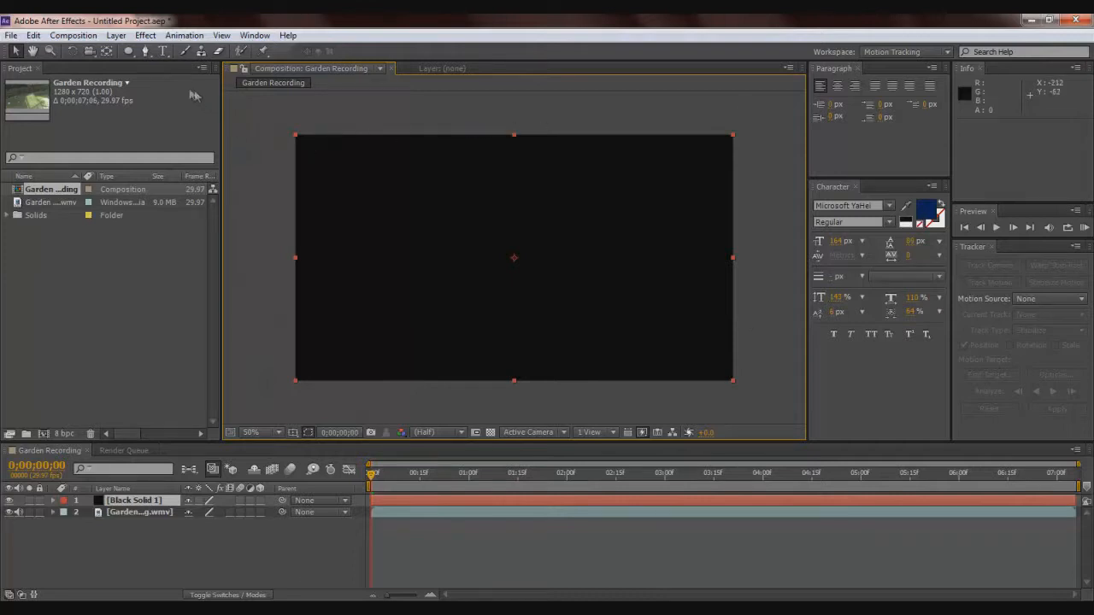
# - Draw an elliptical mask about 1160 × 618 px on the black solid and invert it
pyautogui.click(128, 51)
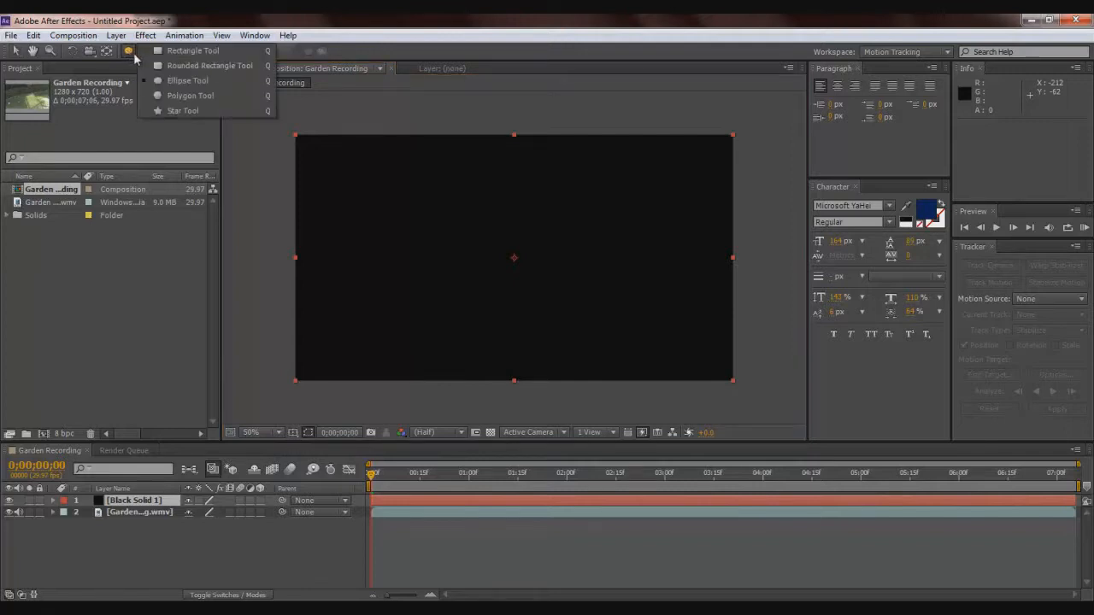
pyautogui.click(180, 82)
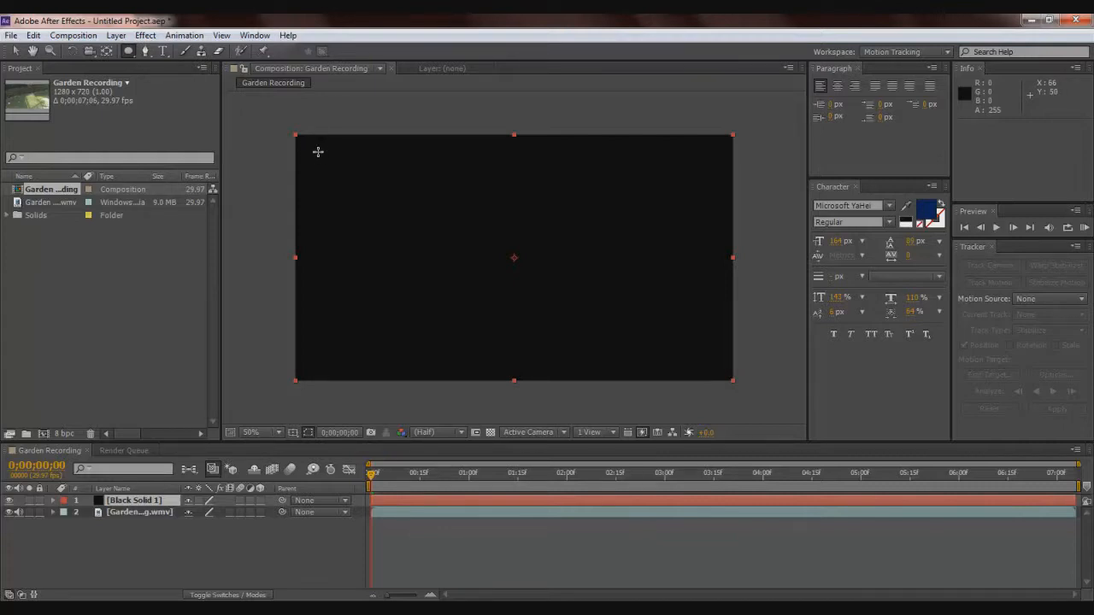
pyautogui.moveTo(314, 151); pyautogui.dragTo(711, 366)
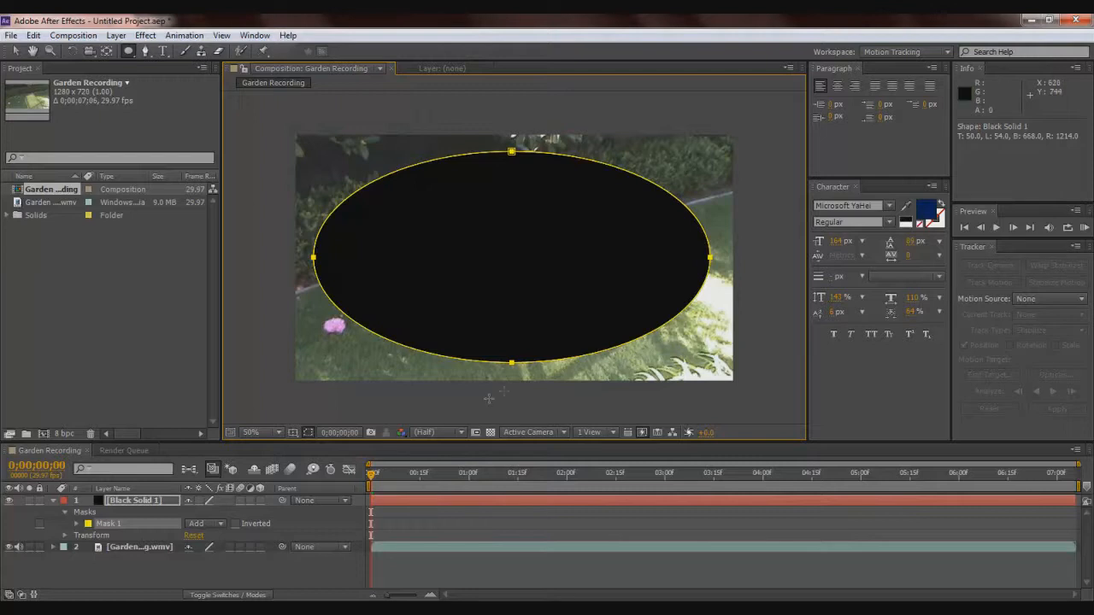
pyautogui.click(236, 523)
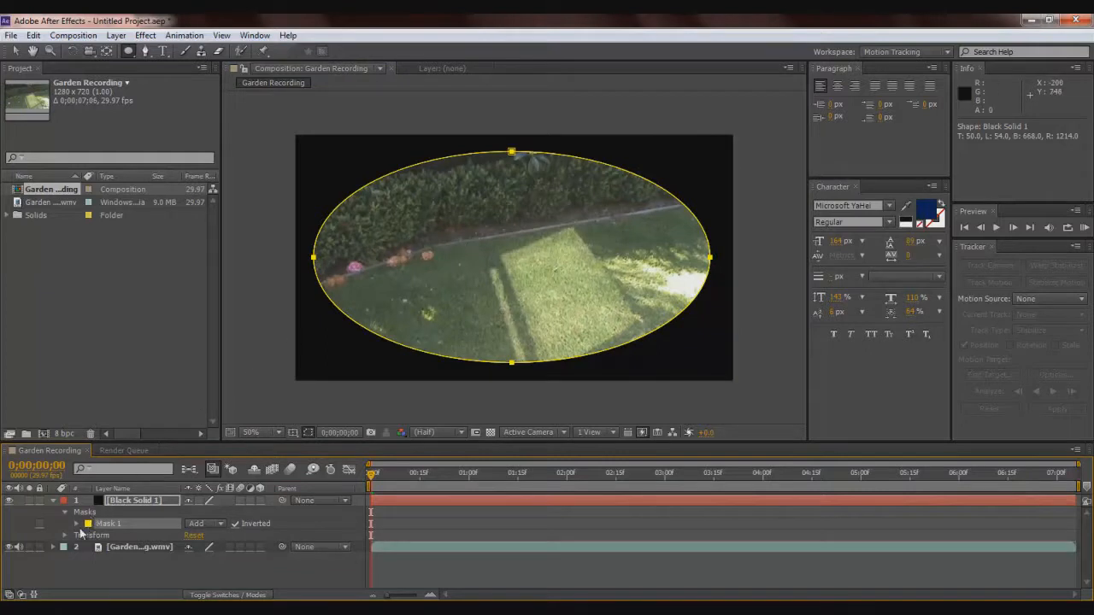
# - Feather the black solid's elliptical mask by about 106 pixels, then collapse the layer's properties
pyautogui.click(77, 525)
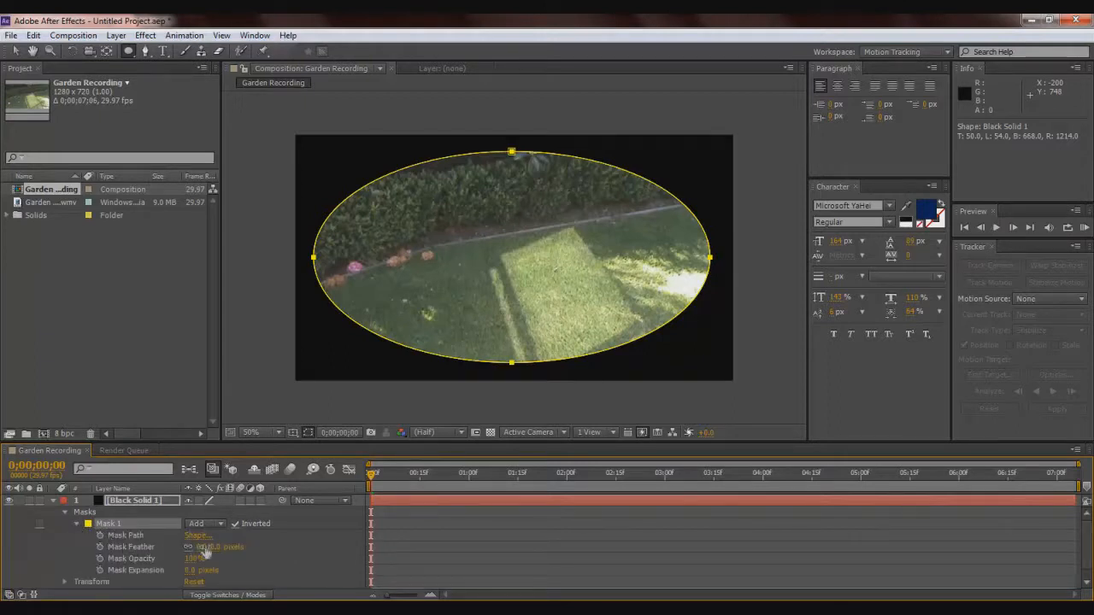
pyautogui.moveTo(204, 547); pyautogui.dragTo(261, 547)
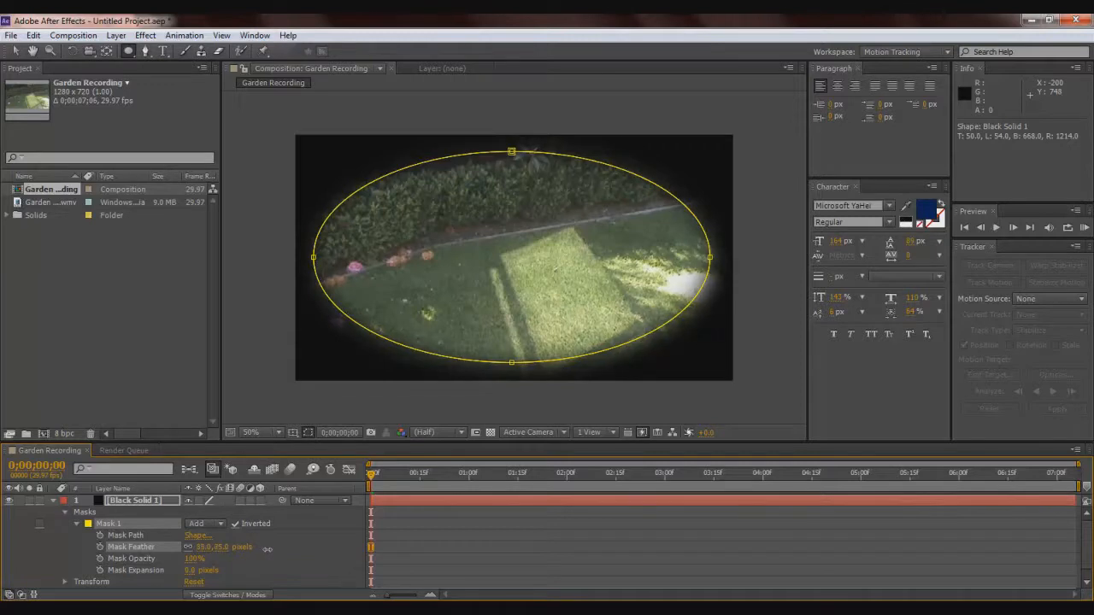
pyautogui.moveTo(275, 550); pyautogui.dragTo(280, 548)
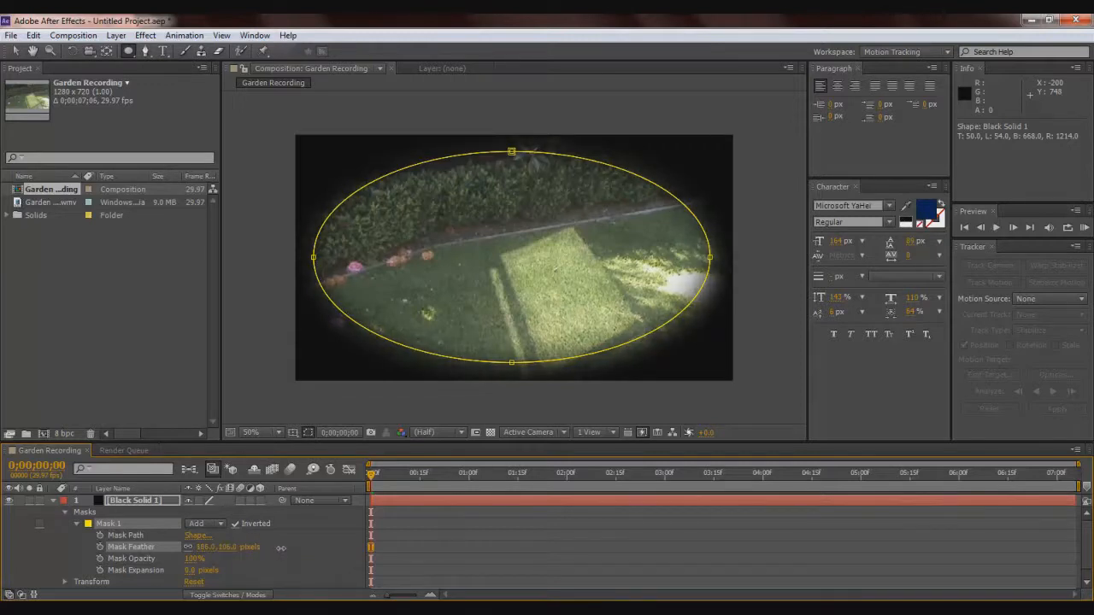
pyautogui.moveTo(283, 548); pyautogui.dragTo(279, 548)
pyautogui.click(77, 524)
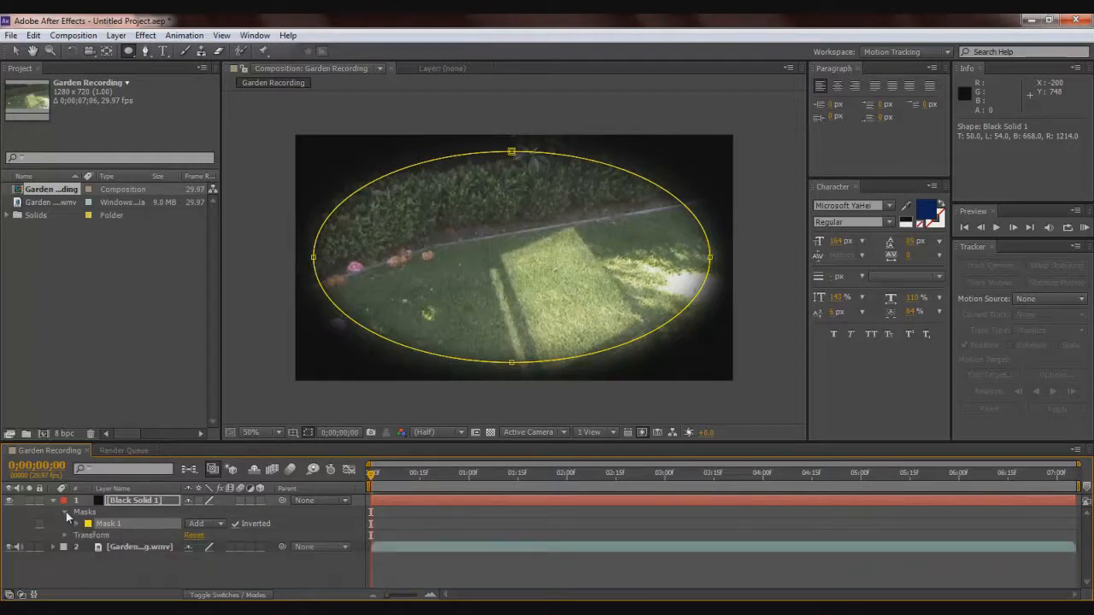
pyautogui.click(65, 512)
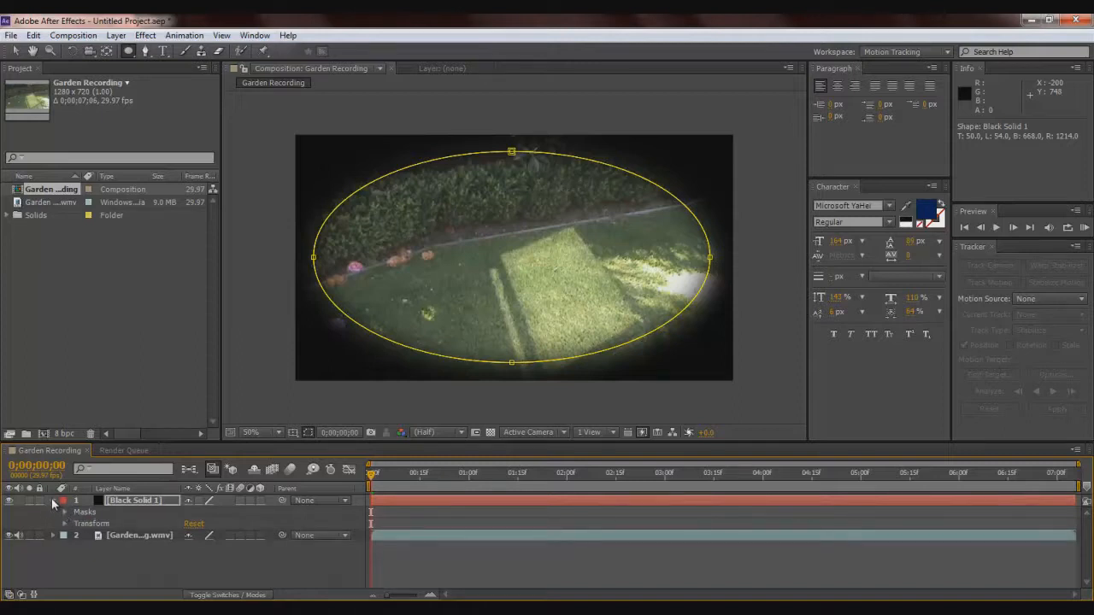
pyautogui.click(54, 500)
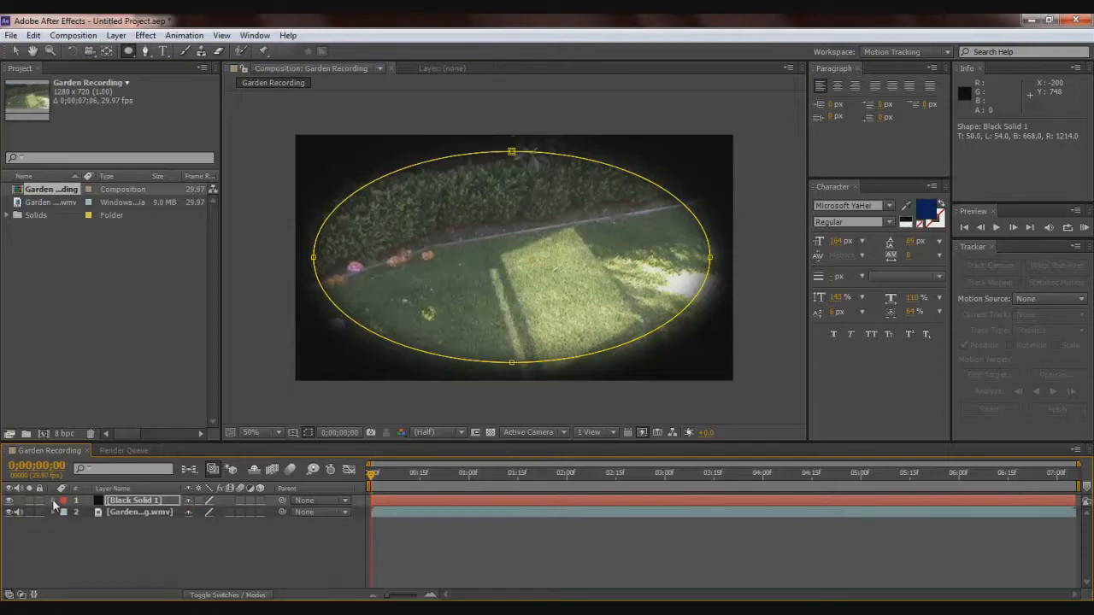
# - Rename the black solid layer to Filter Edge
pyautogui.rightClick(130, 500)
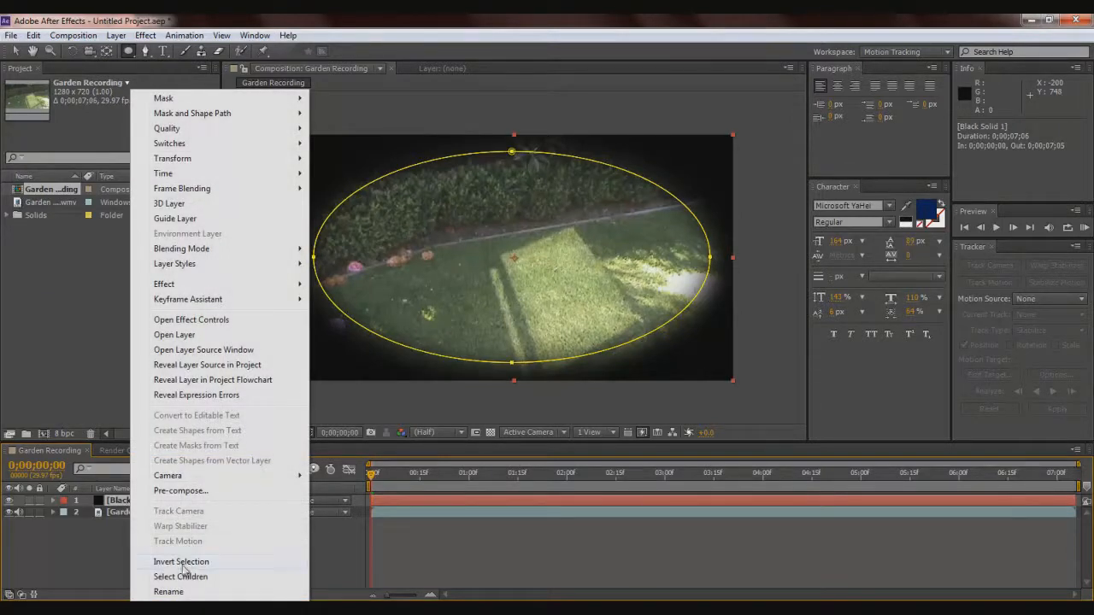
pyautogui.click(169, 591)
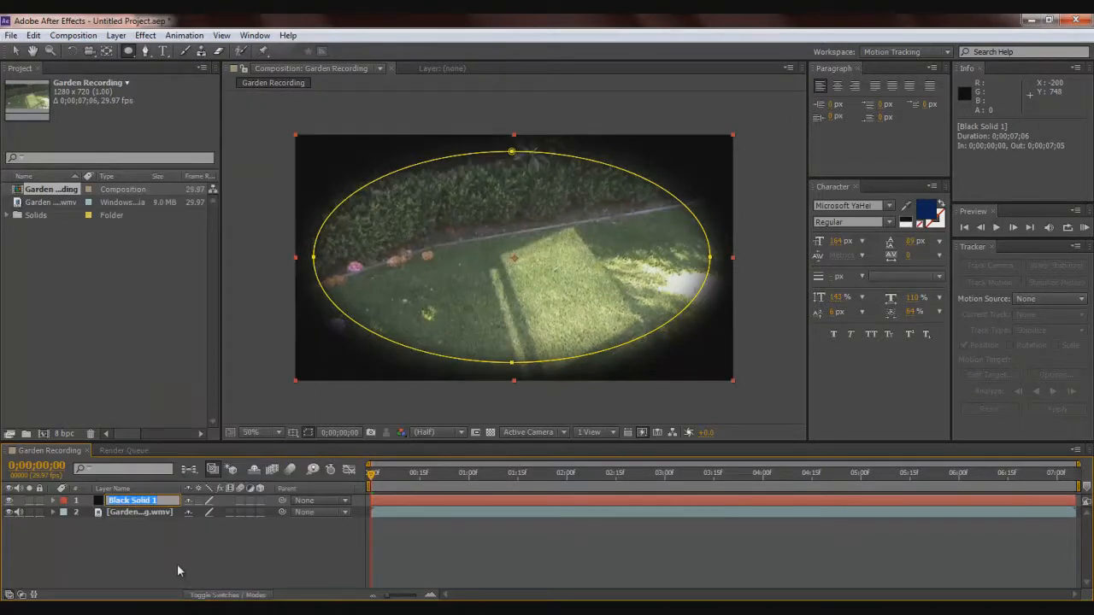
pyautogui.write('Filter Edge')
pyautogui.click(172, 557)
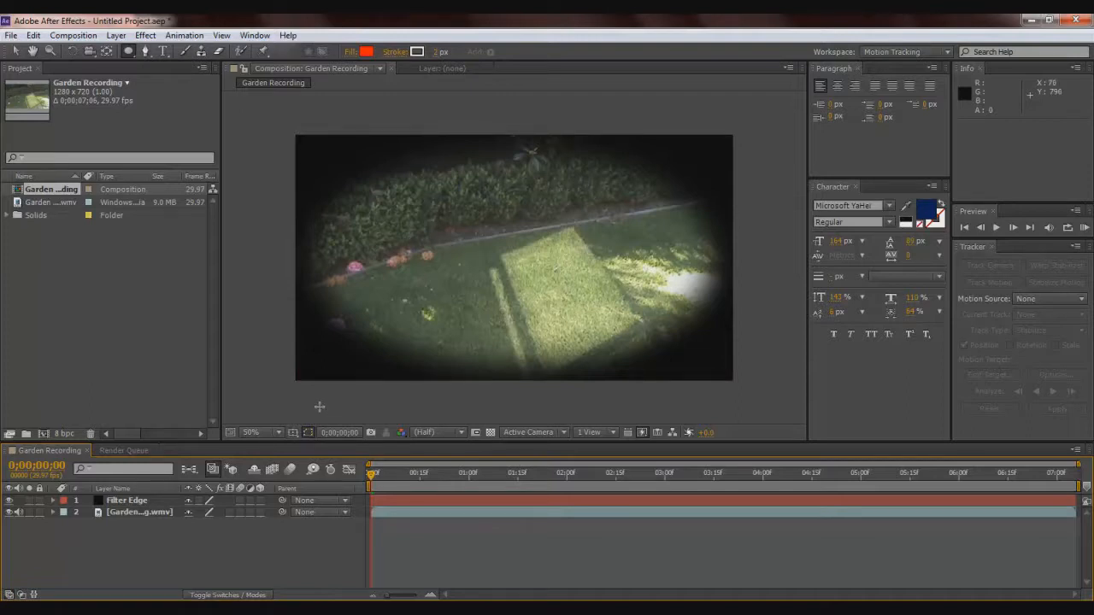
# - Add a bright green (00FF0C) solid layer at the full 1280 × 720 px composition size
pyautogui.rightClick(270, 387)
pyautogui.moveTo(305, 393)
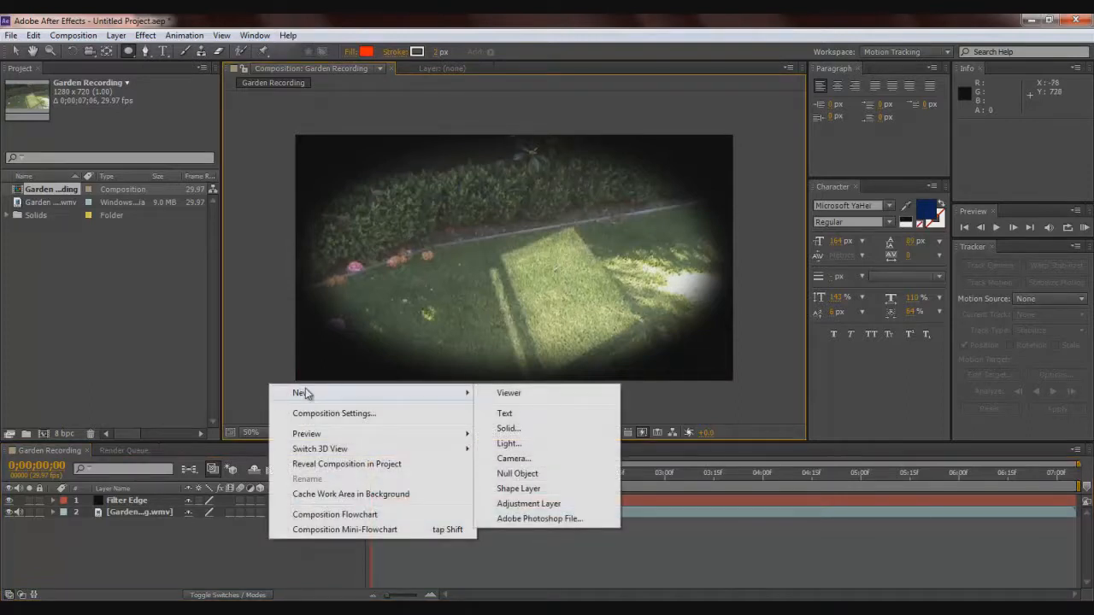
pyautogui.click(513, 429)
pyautogui.click(602, 500)
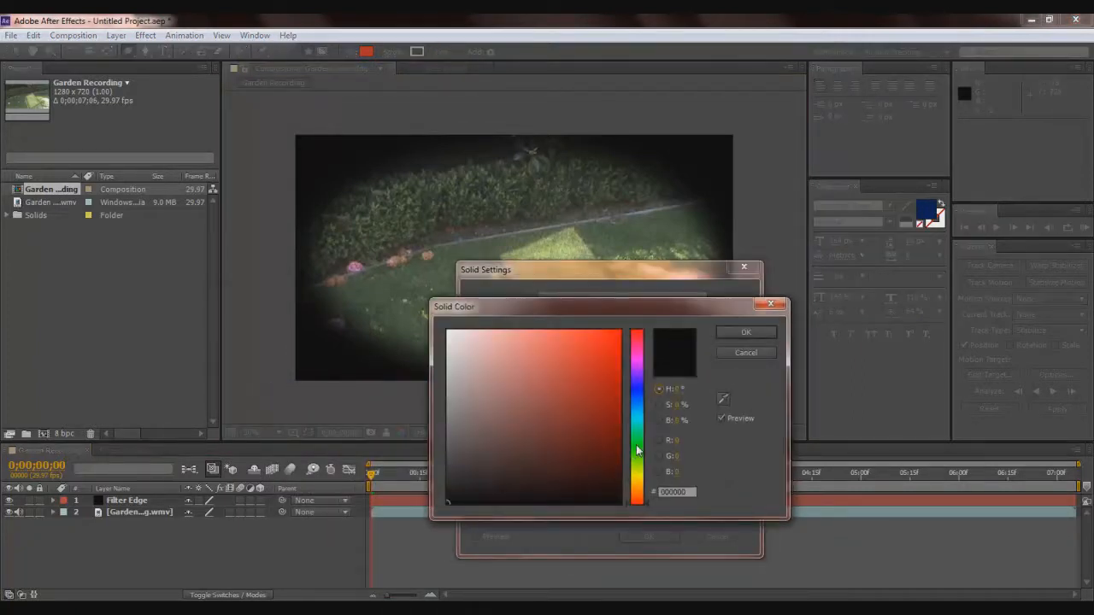
pyautogui.click(637, 444)
pyautogui.moveTo(595, 363); pyautogui.dragTo(633, 325)
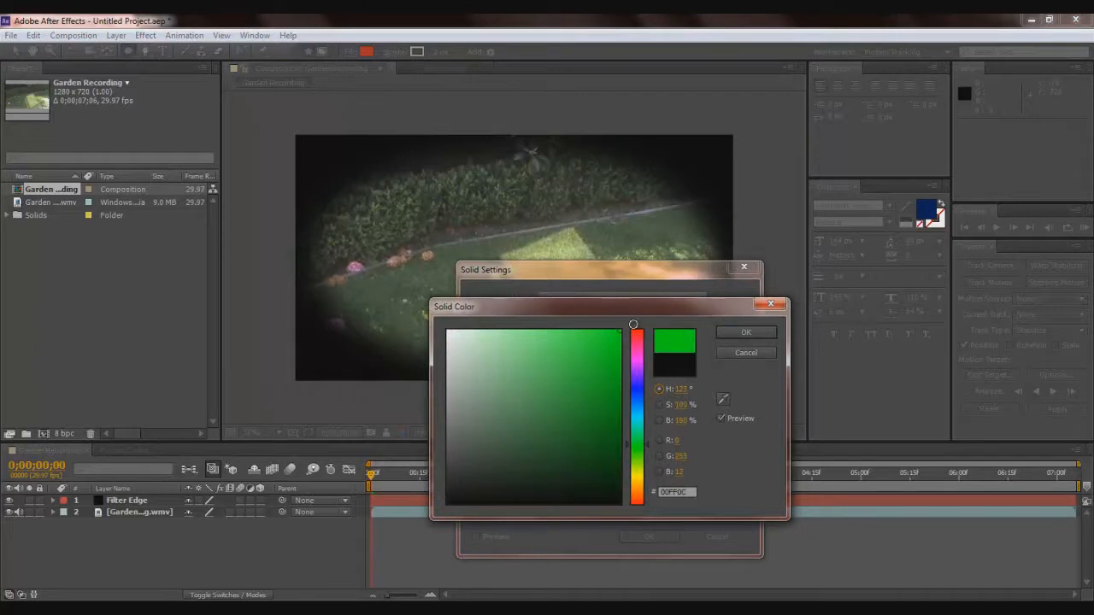
pyautogui.click(740, 333)
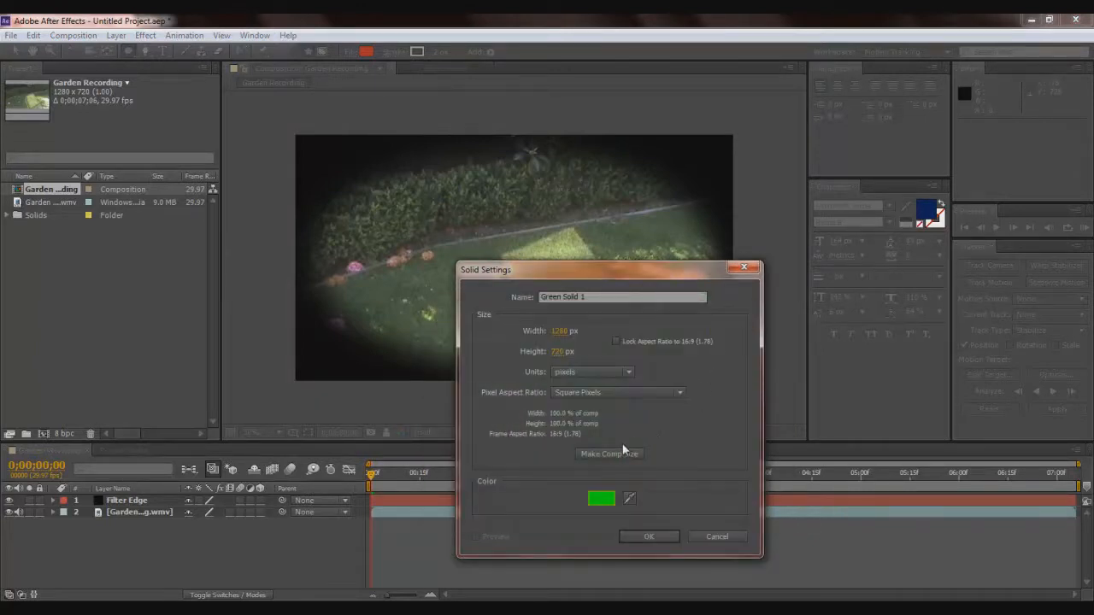
pyautogui.click(641, 535)
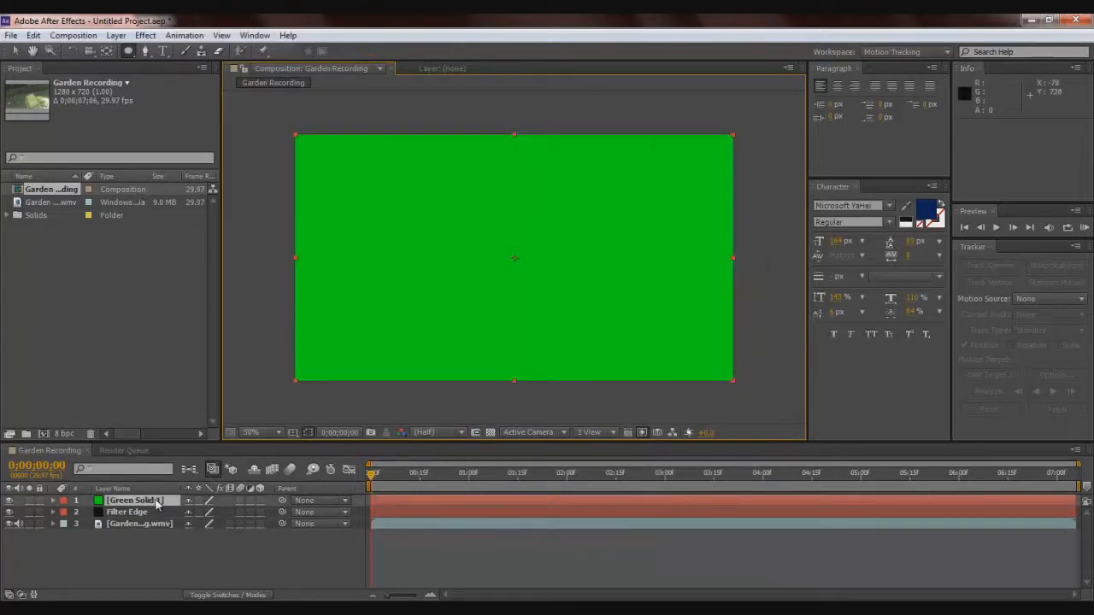
# - Rename the green solid layer to Green Filter and move it directly beneath the Filter Edge layer
pyautogui.rightClick(156, 505)
pyautogui.click(207, 589)
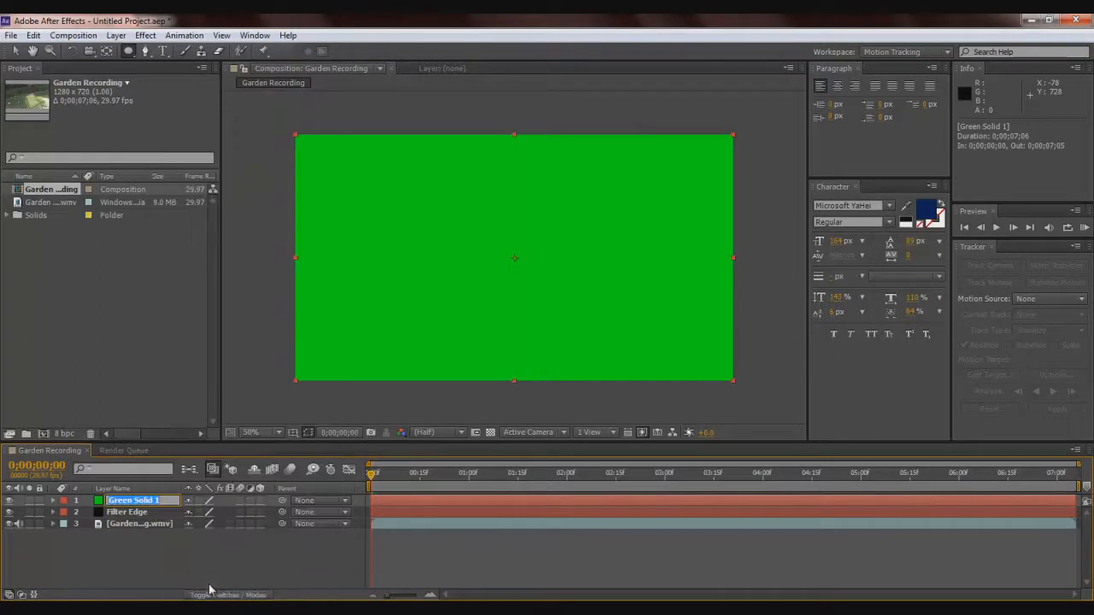
pyautogui.write('G')
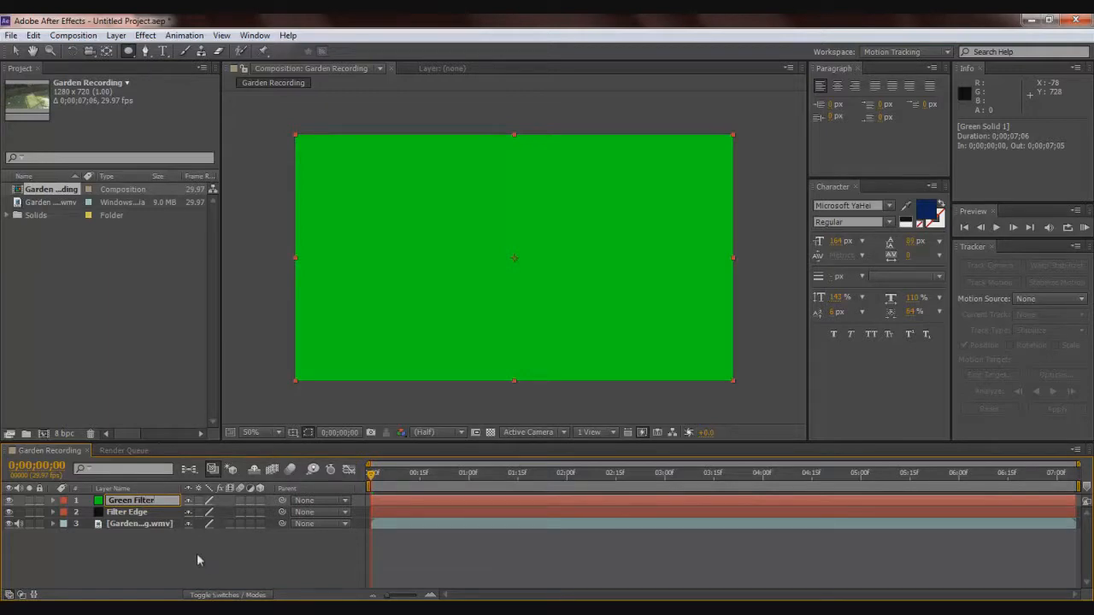
pyautogui.click(200, 560)
pyautogui.moveTo(164, 500); pyautogui.dragTo(170, 523)
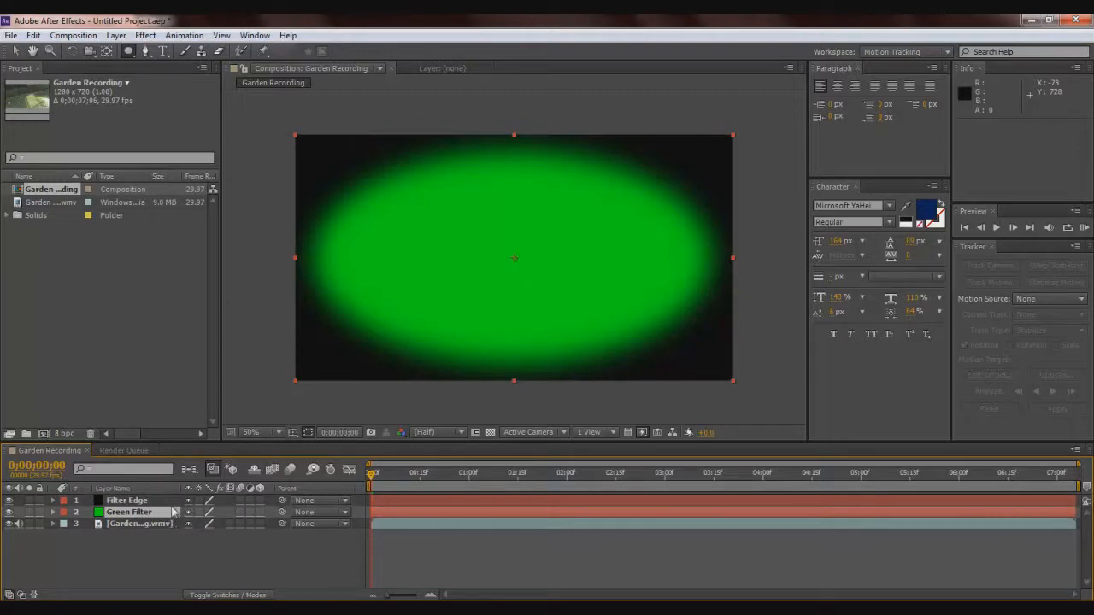
# - Set the Green Filter layer's opacity to 50%, then collapse its properties
pyautogui.click(53, 512)
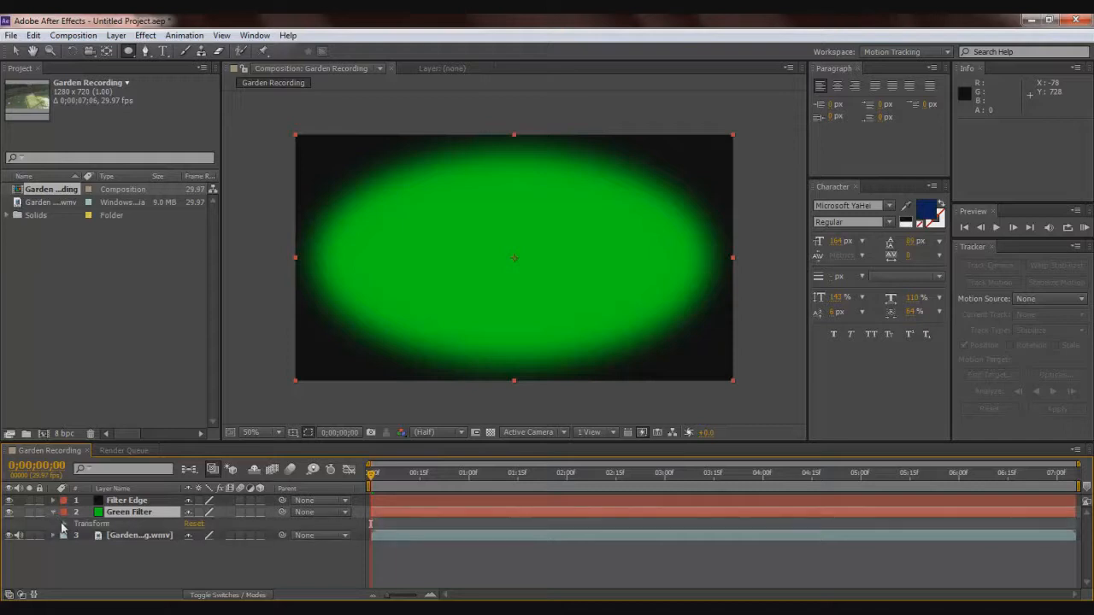
pyautogui.click(65, 525)
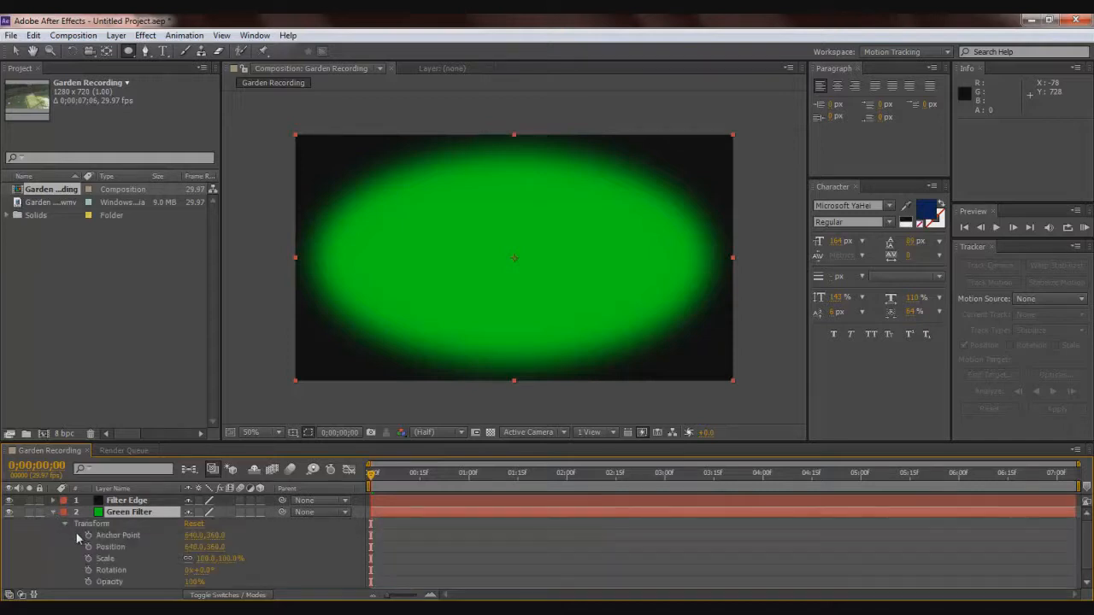
pyautogui.scroll(-1, 129, 540)
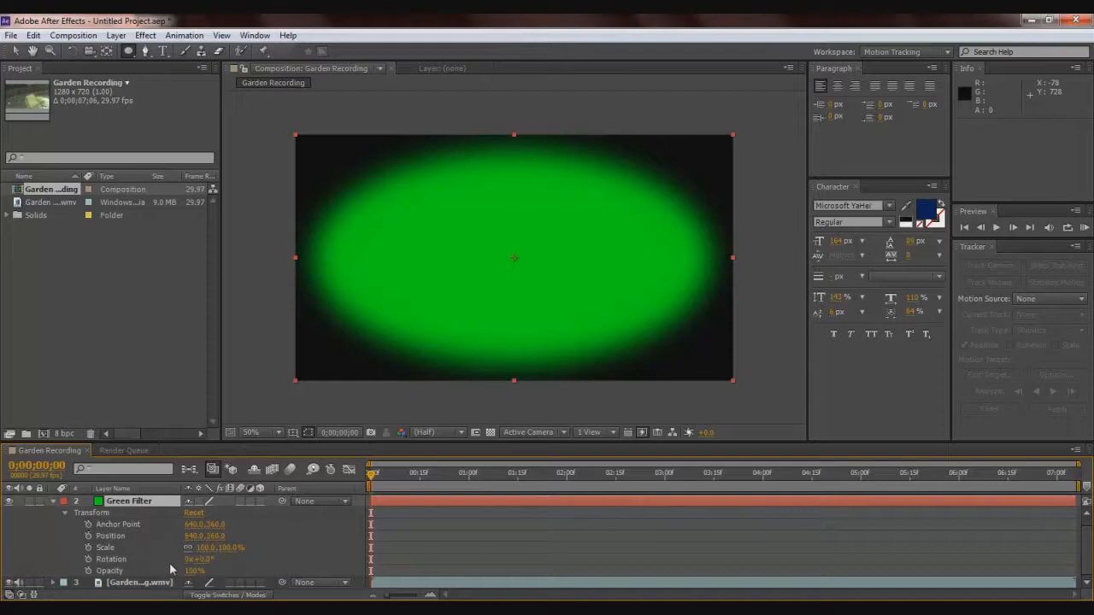
pyautogui.click(193, 572)
pyautogui.write('50')
pyautogui.press('Return')
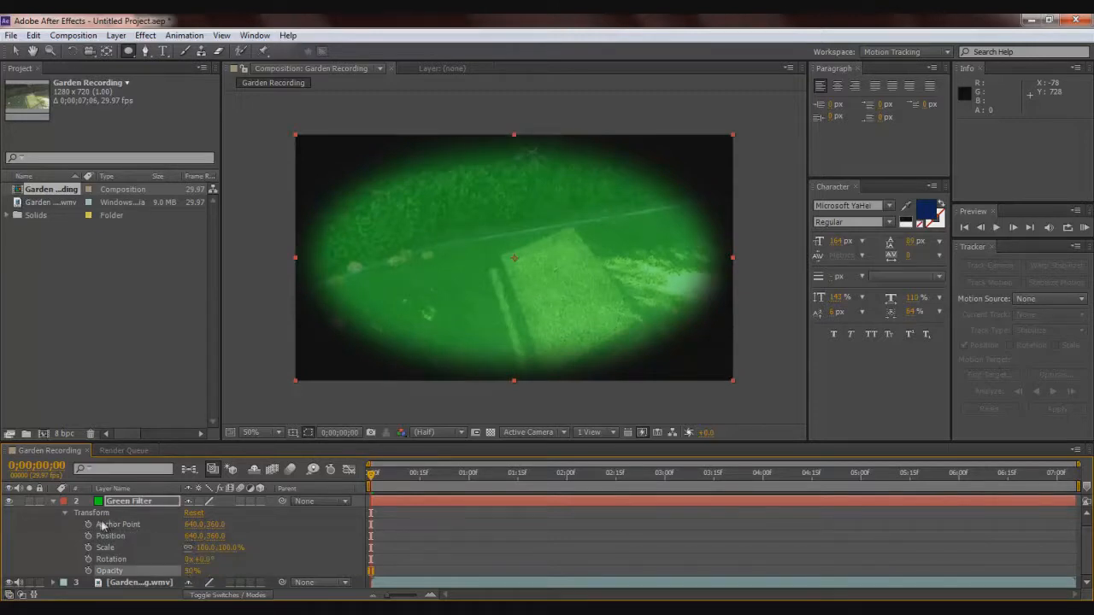
pyautogui.click(64, 514)
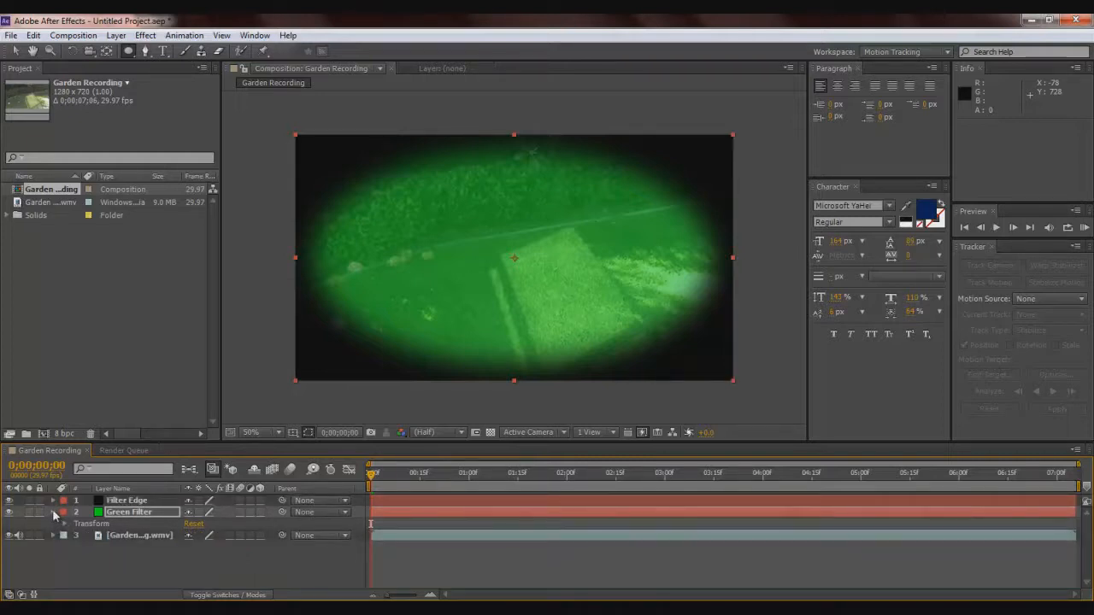
pyautogui.click(53, 513)
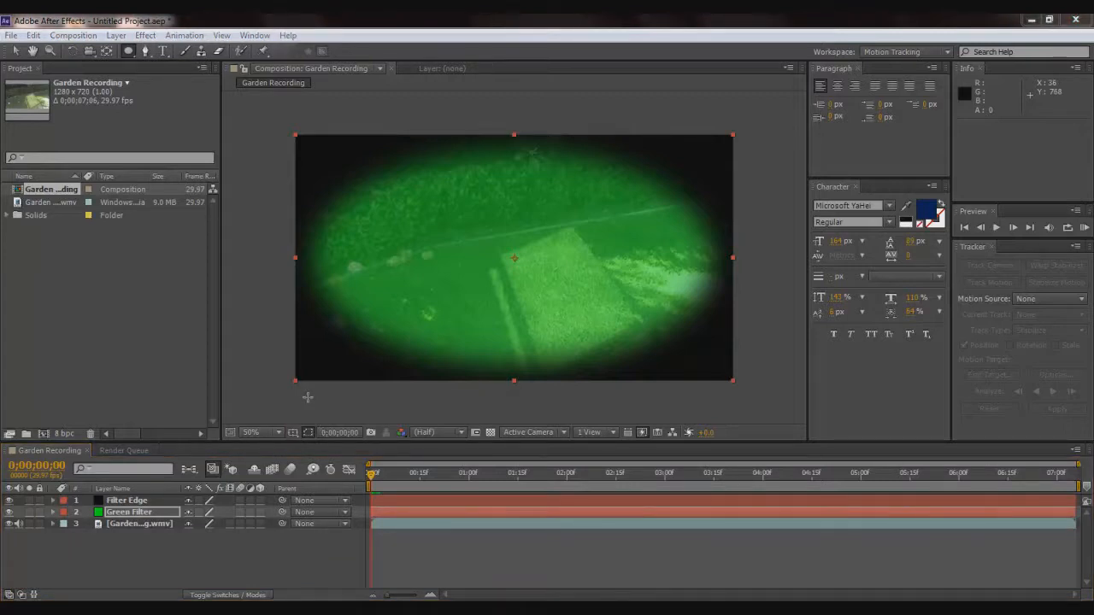
# - Play back the green-tinted composition to check the look, then return the playhead to the start
pyautogui.click(997, 231)
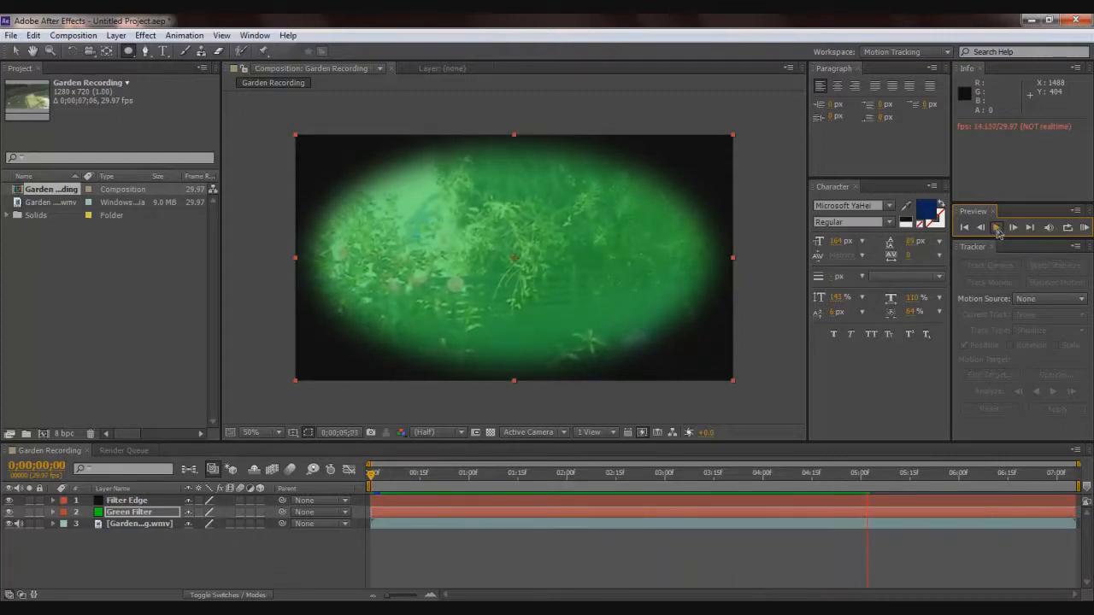
pyautogui.click(996, 229)
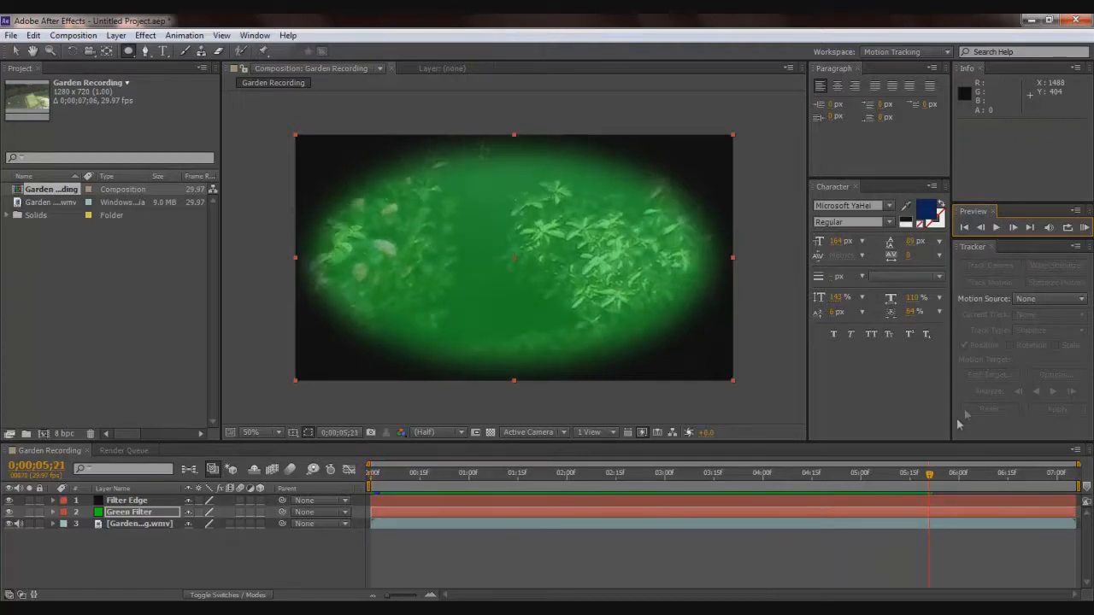
pyautogui.moveTo(931, 481); pyautogui.dragTo(355, 475)
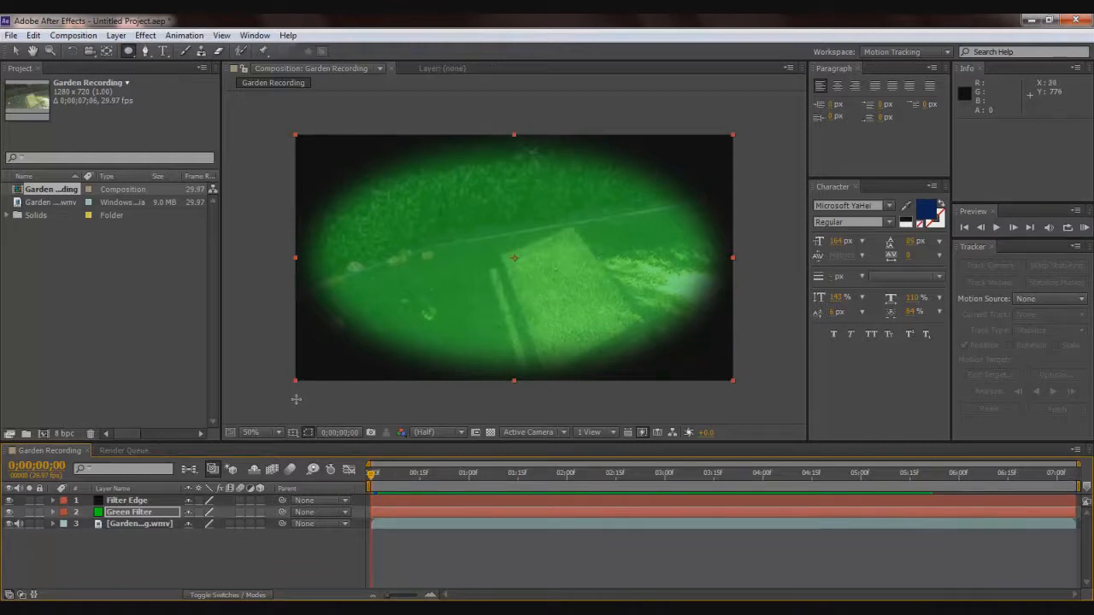
# - Add a new black solid layer at the full 1280 × 720 px composition size
pyautogui.rightClick(251, 361)
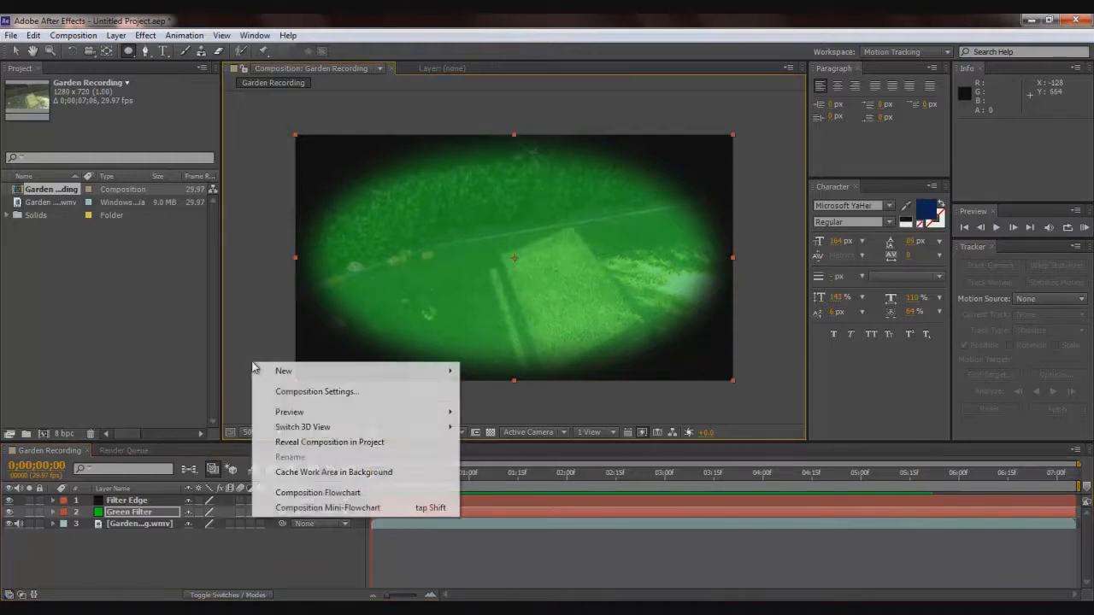
pyautogui.moveTo(276, 374)
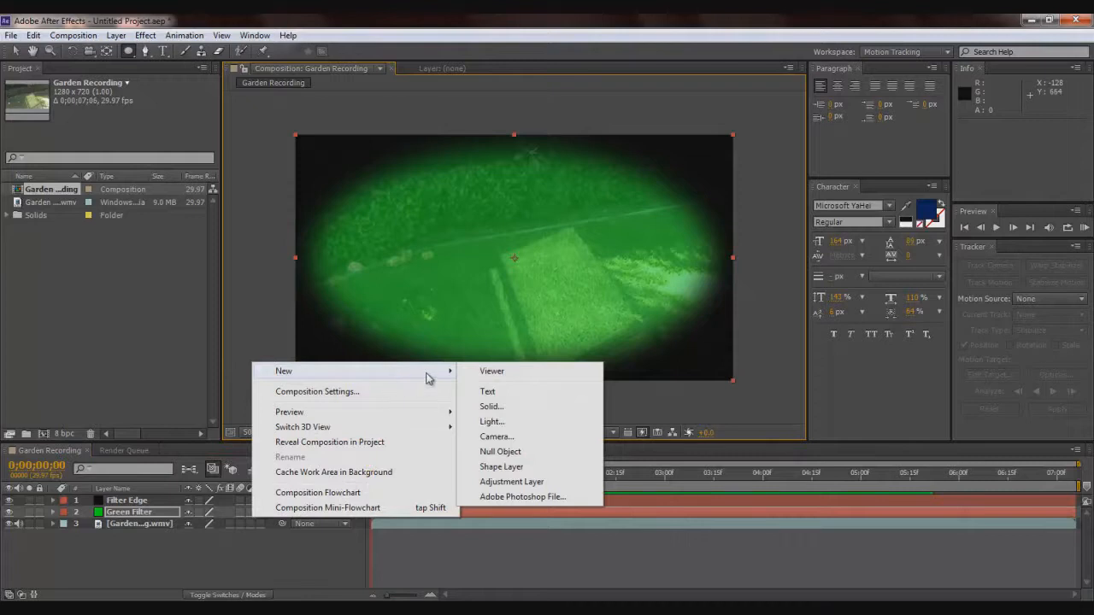
pyautogui.click(491, 407)
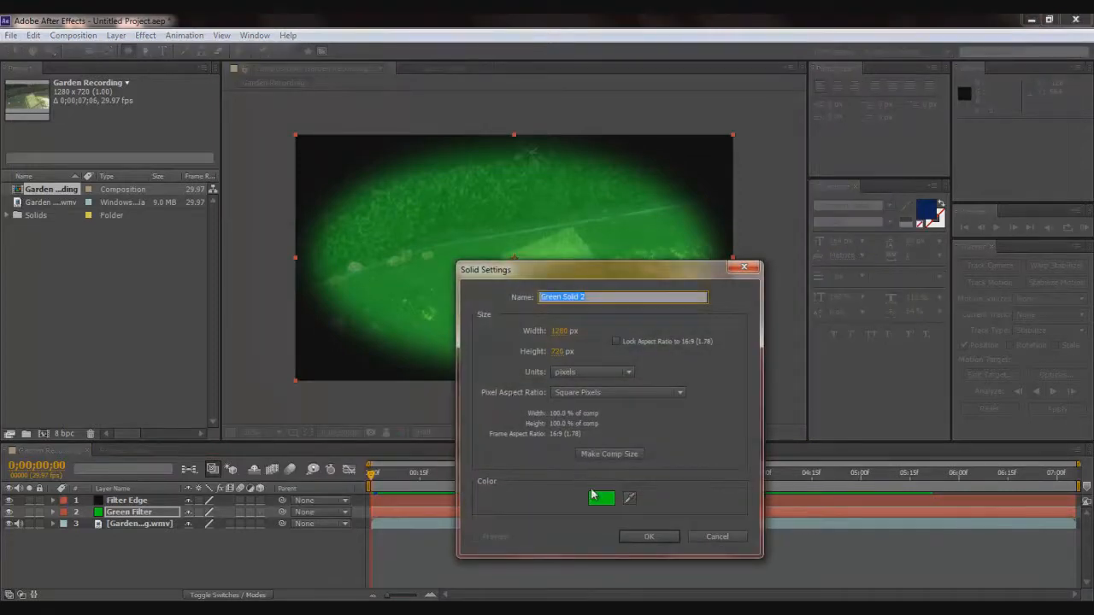
pyautogui.click(602, 500)
pyautogui.click(511, 483)
pyautogui.moveTo(511, 484); pyautogui.dragTo(429, 518)
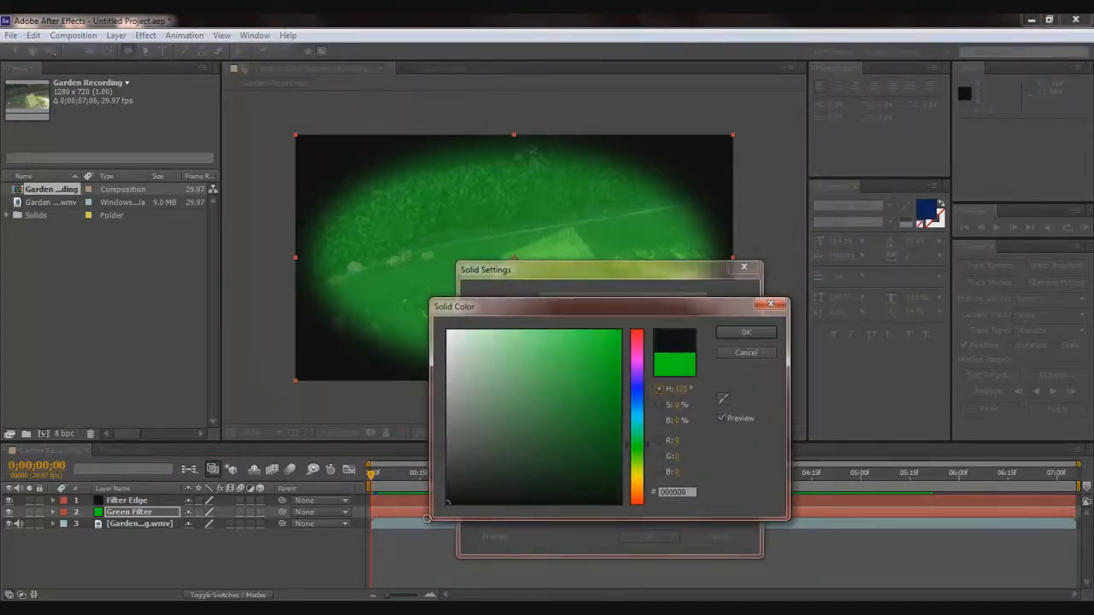
pyautogui.click(740, 334)
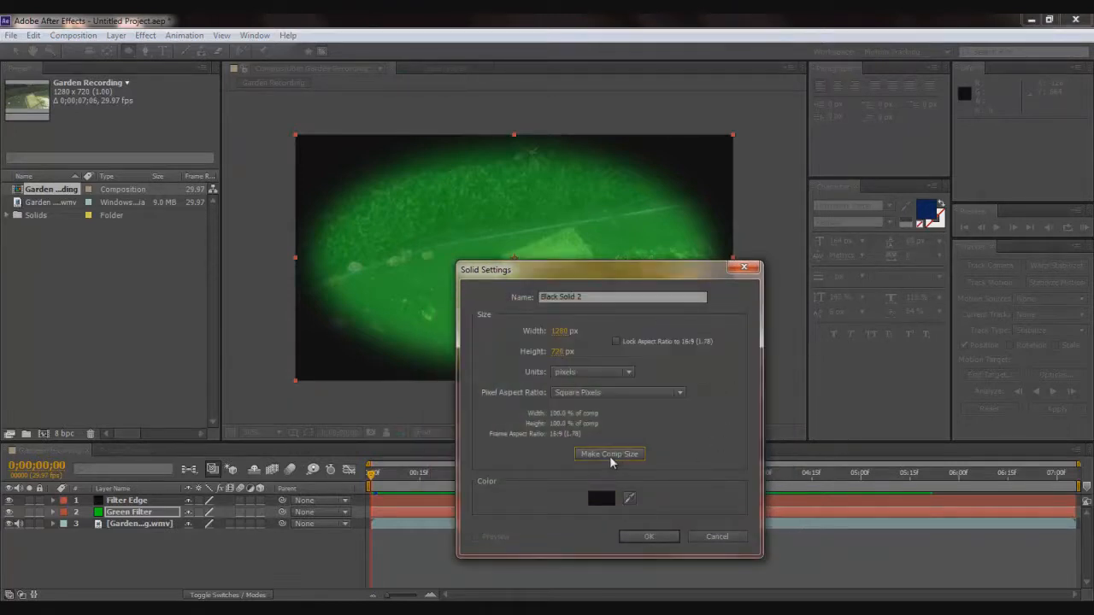
pyautogui.click(650, 537)
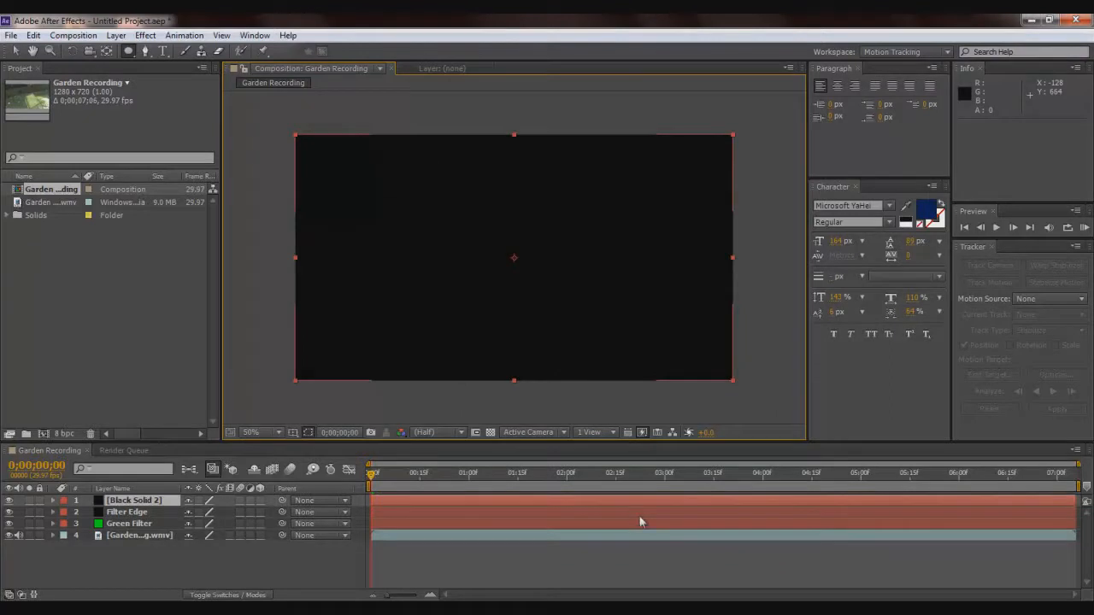
# - Rename the new black solid layer to Haze
pyautogui.rightClick(155, 506)
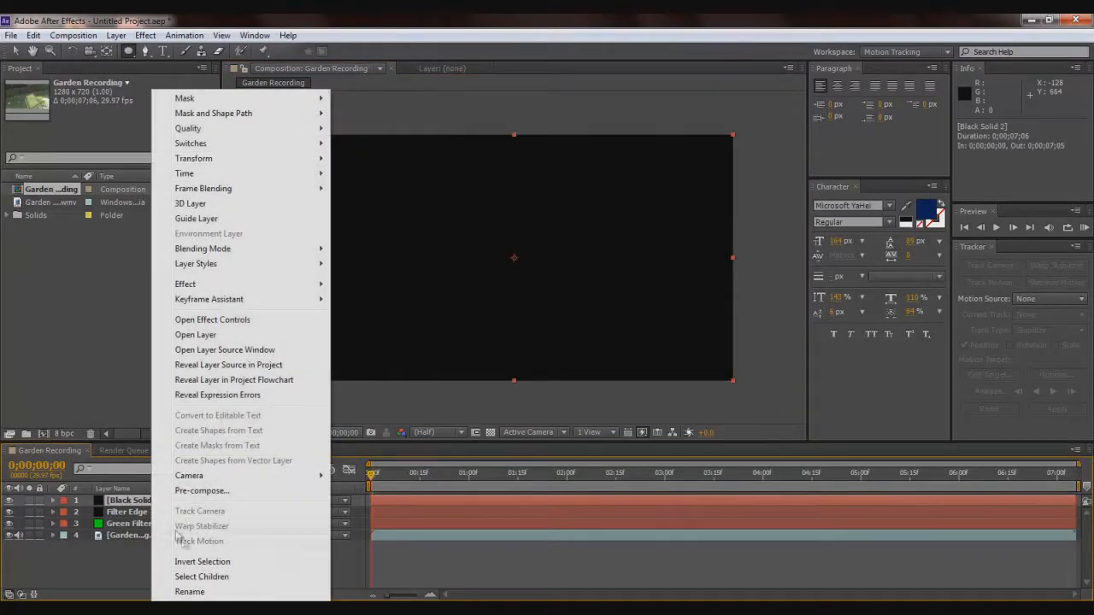
pyautogui.click(189, 592)
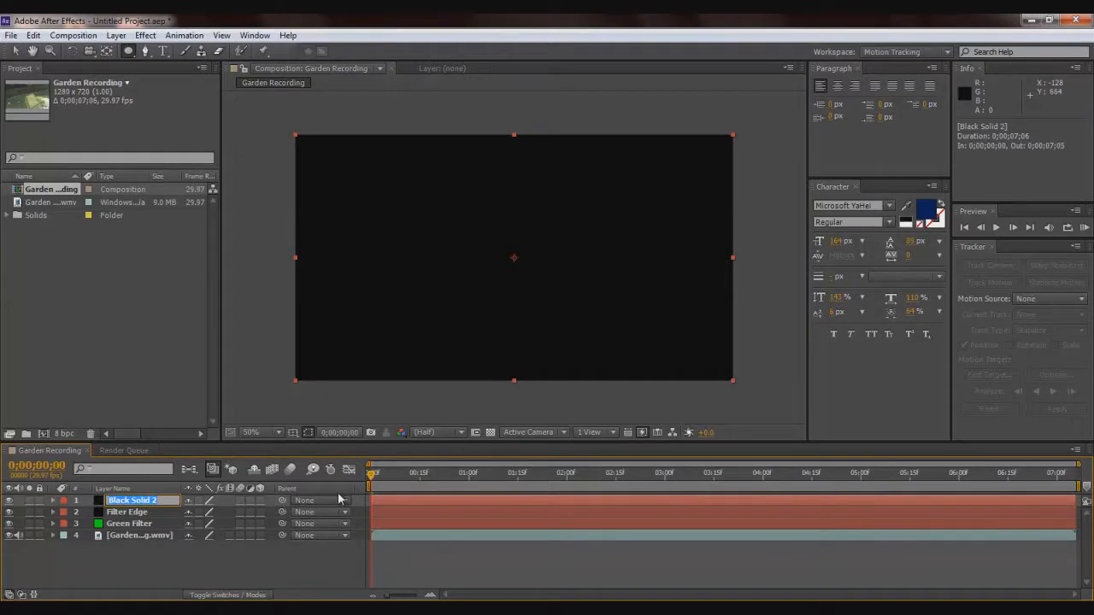
pyautogui.write('Hazer')
pyautogui.press('BackSpace')
pyautogui.click(157, 571)
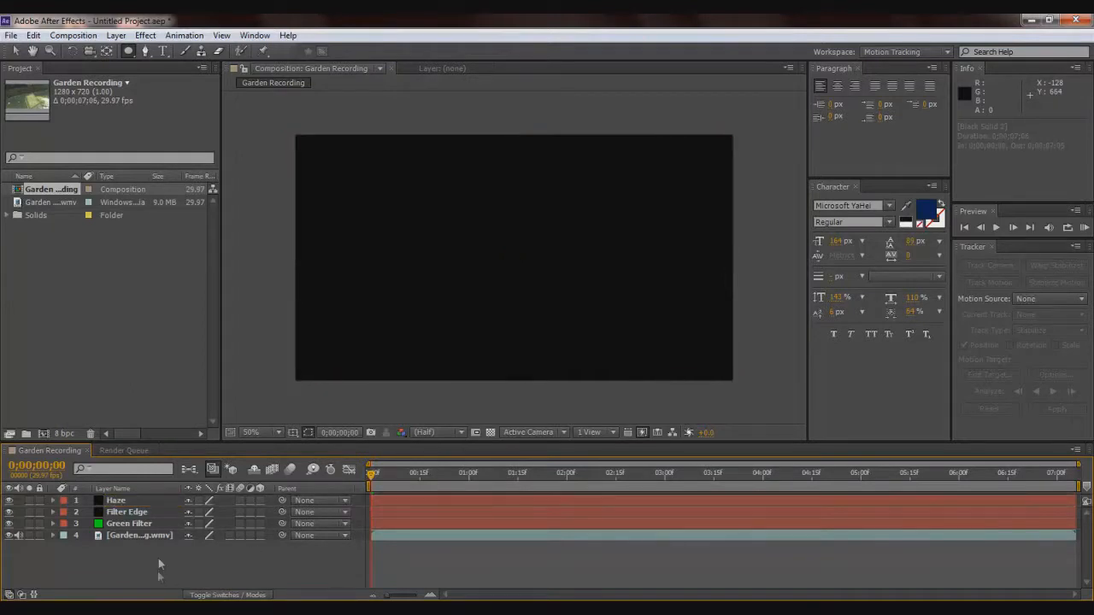
# - Apply the Noise effect to the Haze layer with the amount at 45% and color noise turned off
pyautogui.click(150, 499)
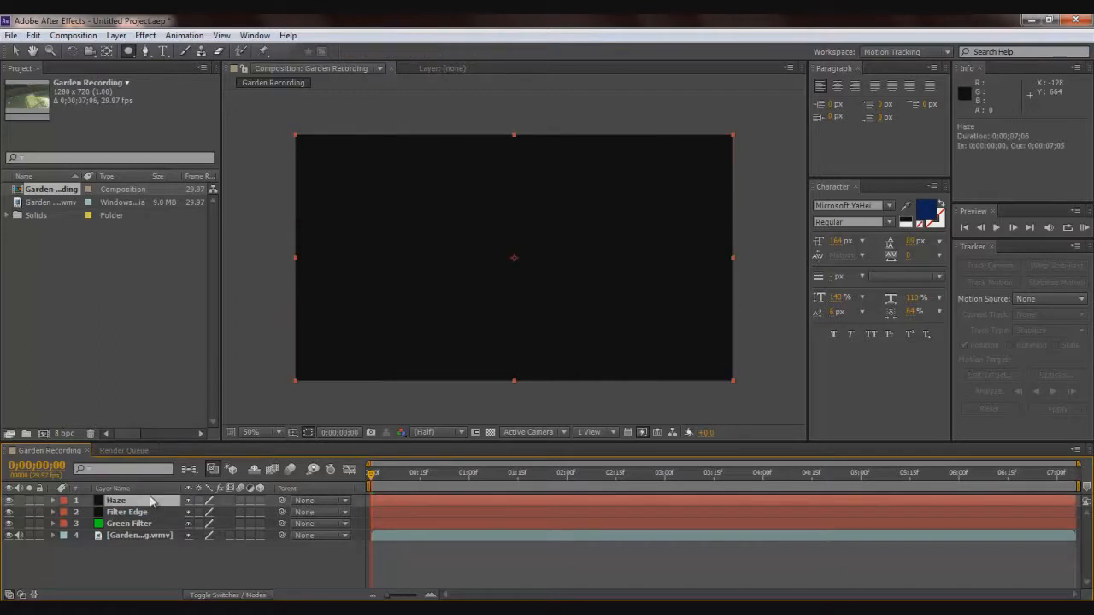
pyautogui.click(144, 36)
pyautogui.moveTo(198, 253)
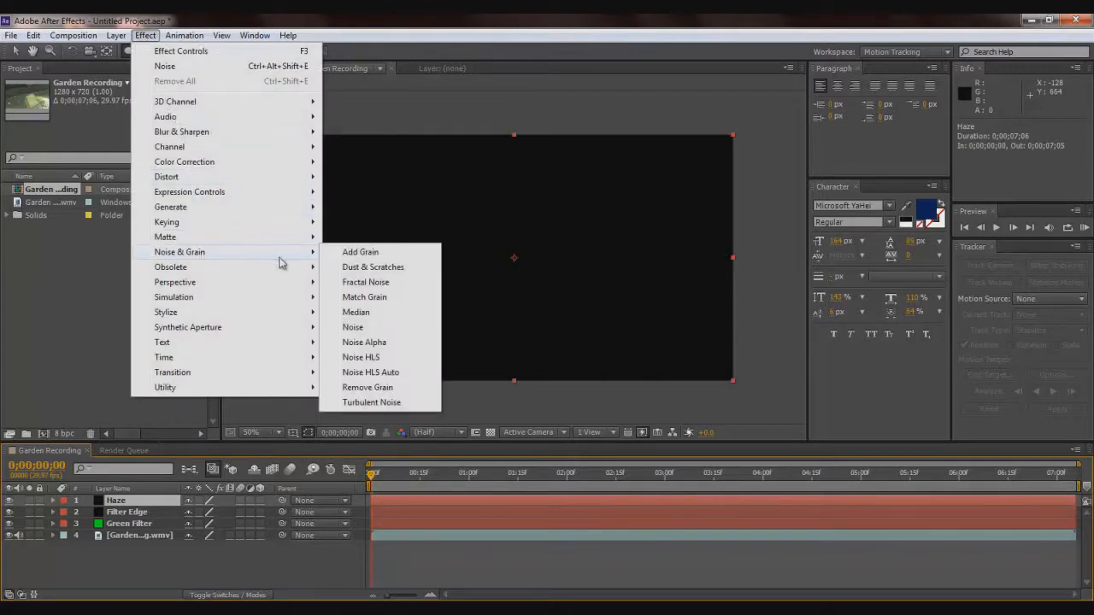
pyautogui.click(353, 327)
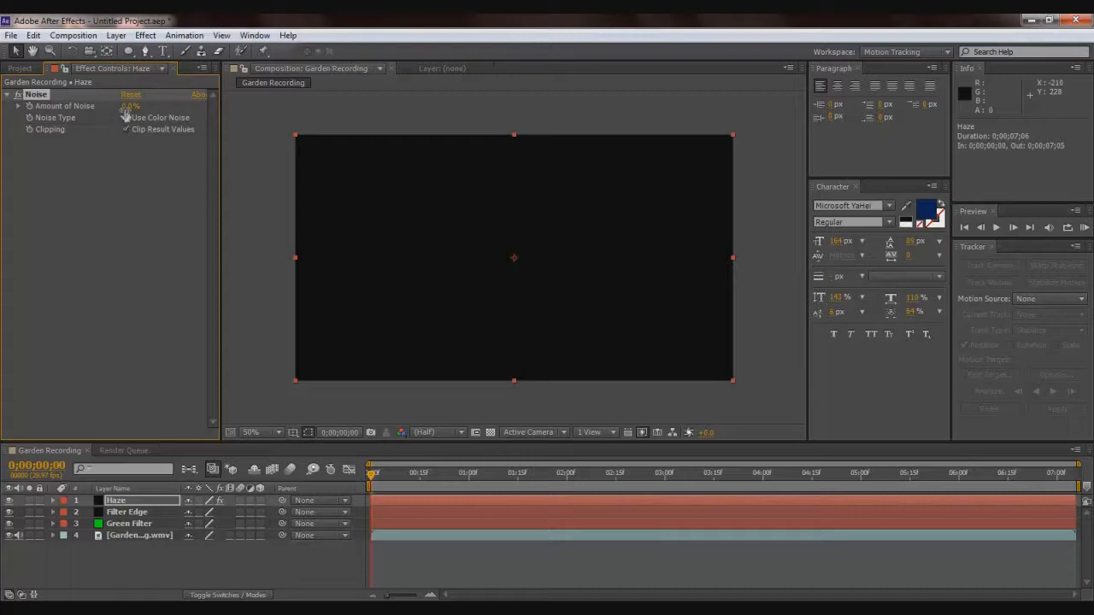
pyautogui.moveTo(128, 109); pyautogui.dragTo(141, 109)
pyautogui.moveTo(133, 106); pyautogui.dragTo(158, 109)
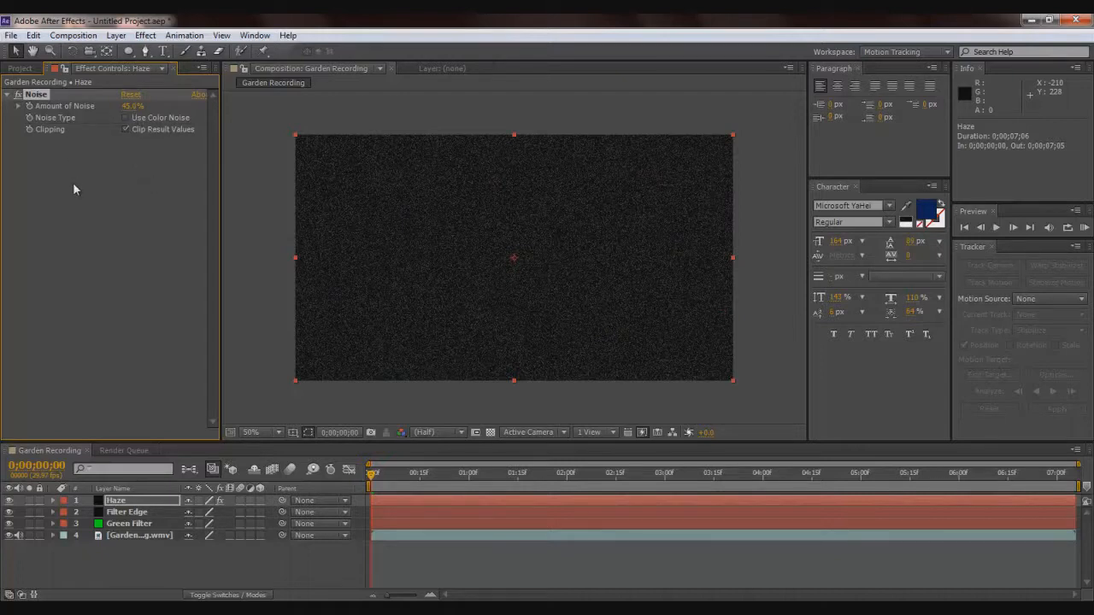
# - Expand the Haze layer's Noise effect settings in the timeline and close the Effect Controls
pyautogui.click(53, 501)
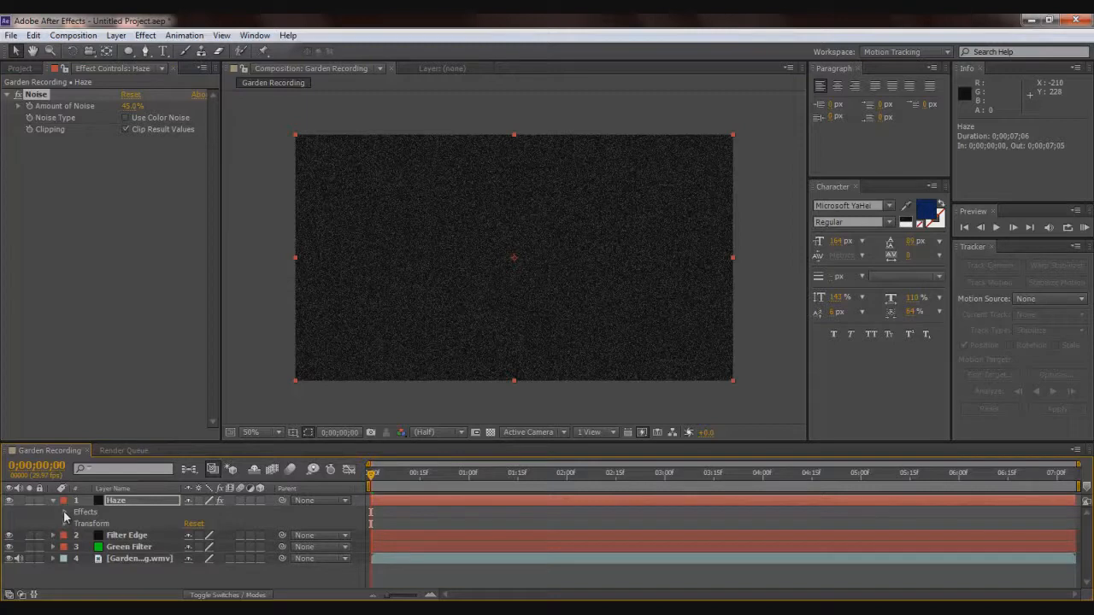
pyautogui.click(65, 512)
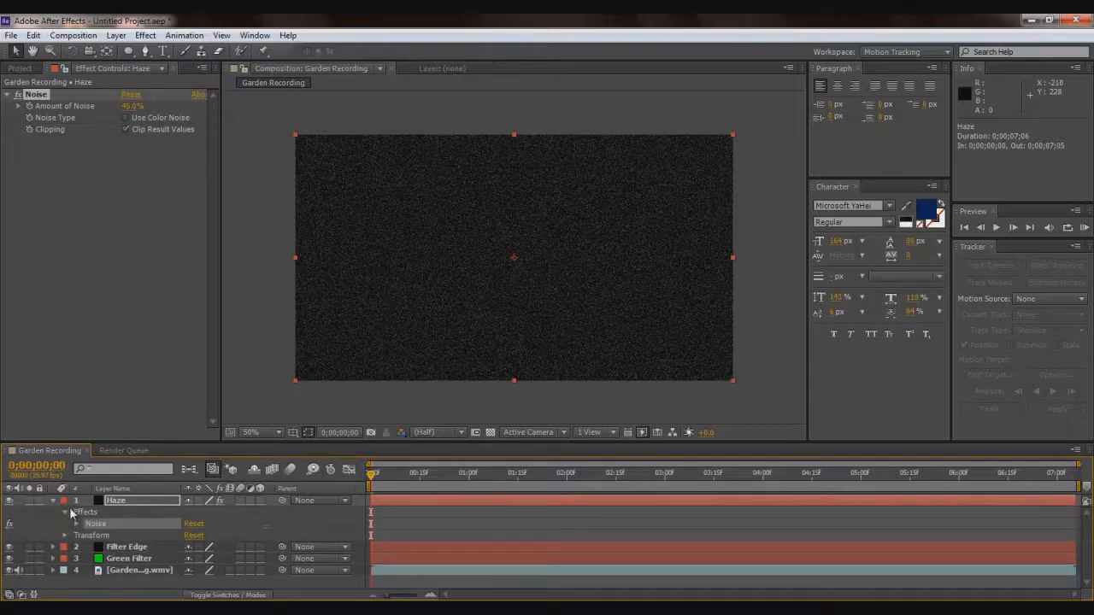
pyautogui.click(77, 524)
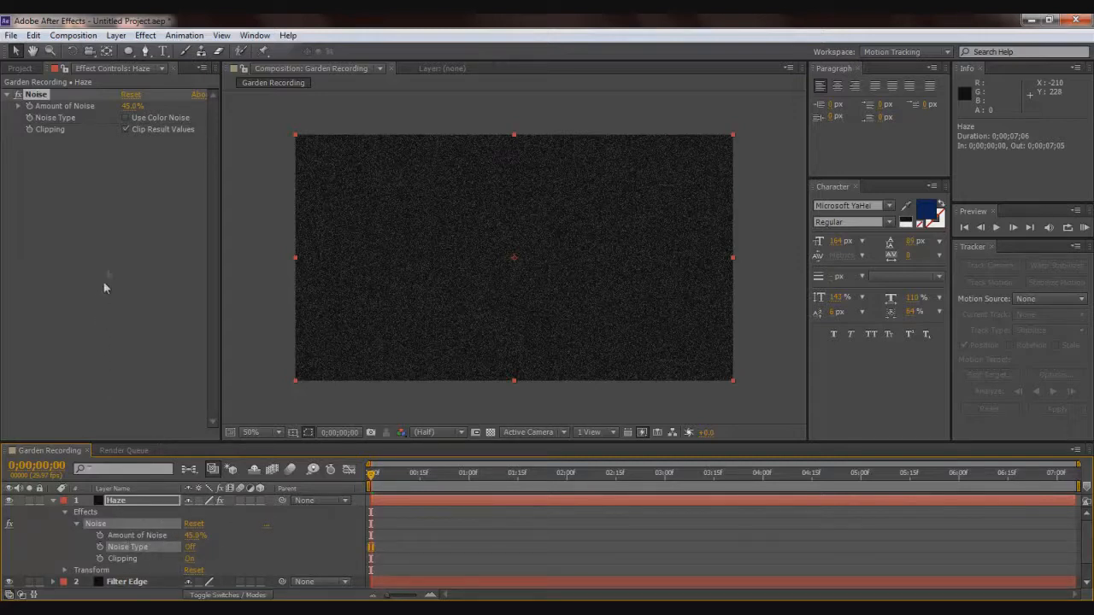
pyautogui.click(174, 70)
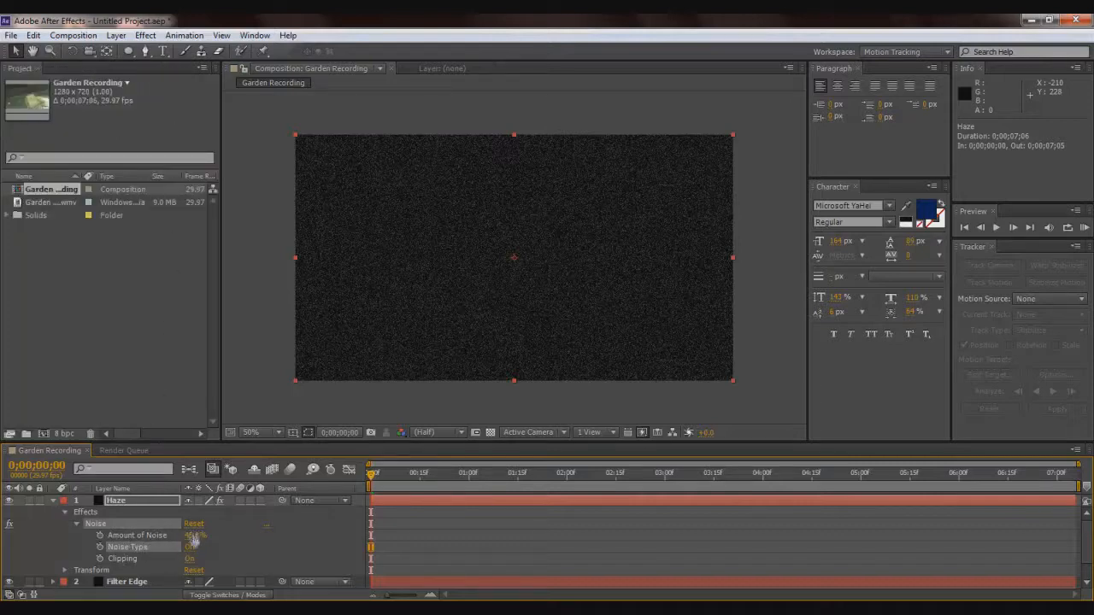
# - Lower the Haze layer's opacity to about 40%
pyautogui.click(65, 571)
pyautogui.scroll(-2, 65, 571)
pyautogui.scroll(1, 65, 545)
pyautogui.scroll(-1, 67, 543)
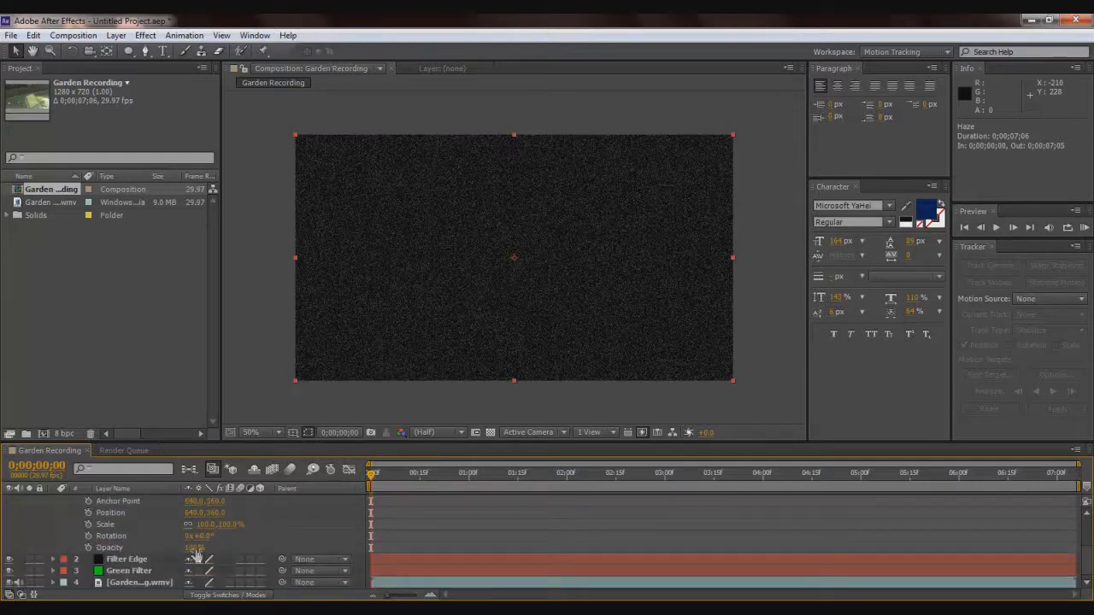
pyautogui.moveTo(195, 548); pyautogui.dragTo(160, 550)
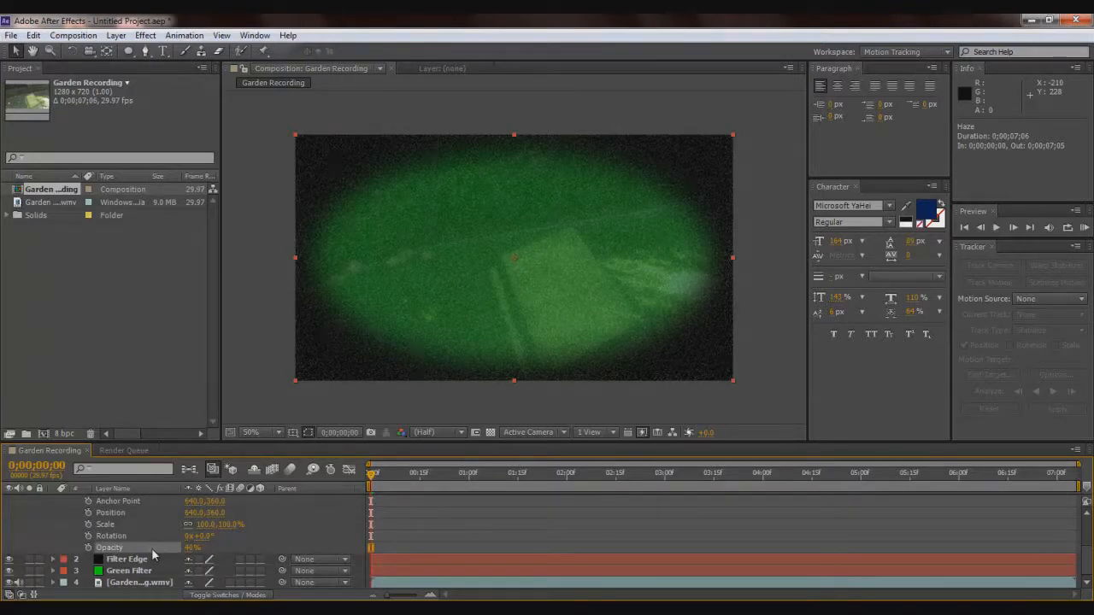
# - Collapse the Haze layer's properties and move the layer directly beneath Filter Edge
pyautogui.scroll(1, 129, 544)
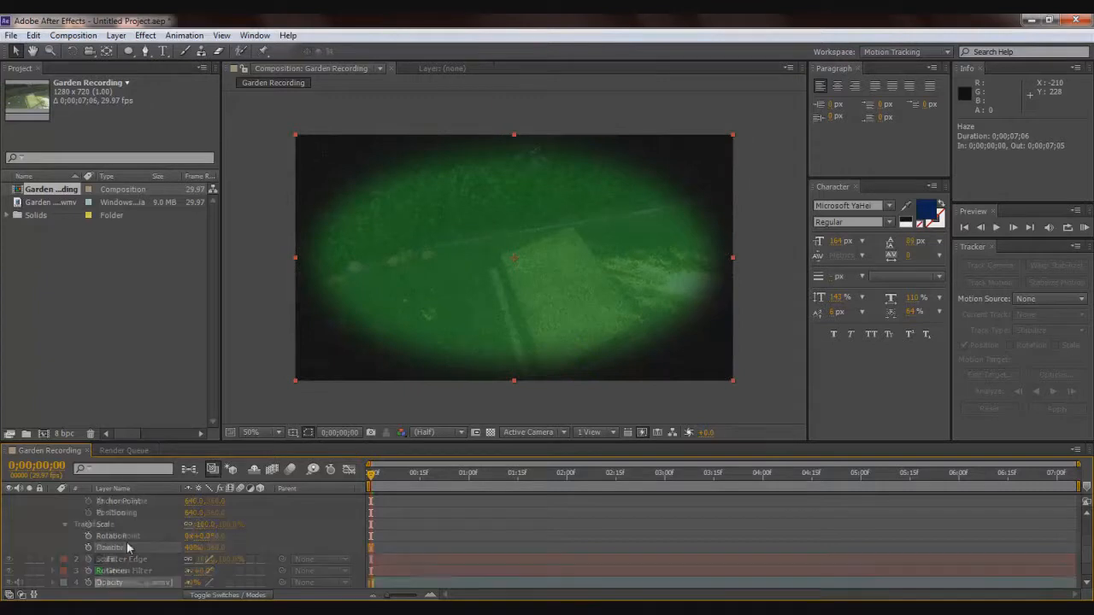
pyautogui.click(64, 525)
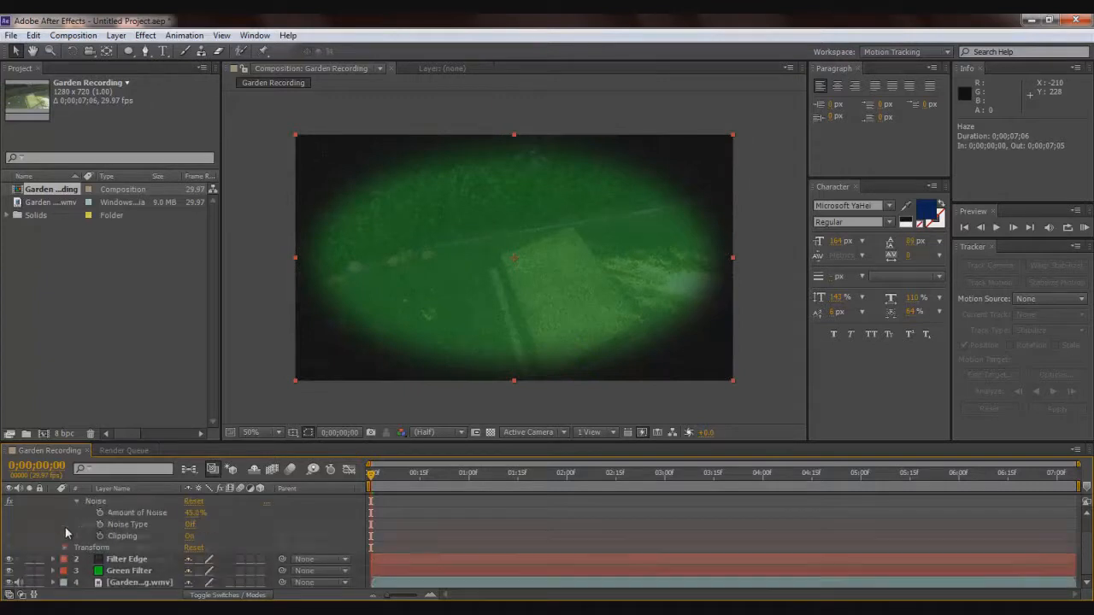
pyautogui.scroll(1, 68, 526)
pyautogui.click(77, 523)
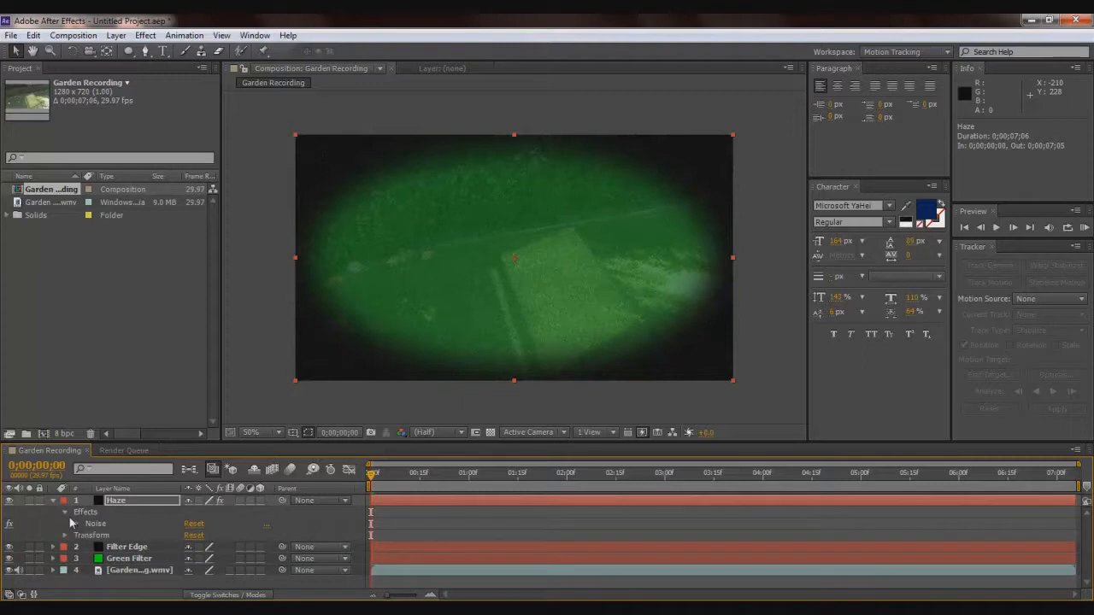
pyautogui.click(64, 512)
pyautogui.click(53, 501)
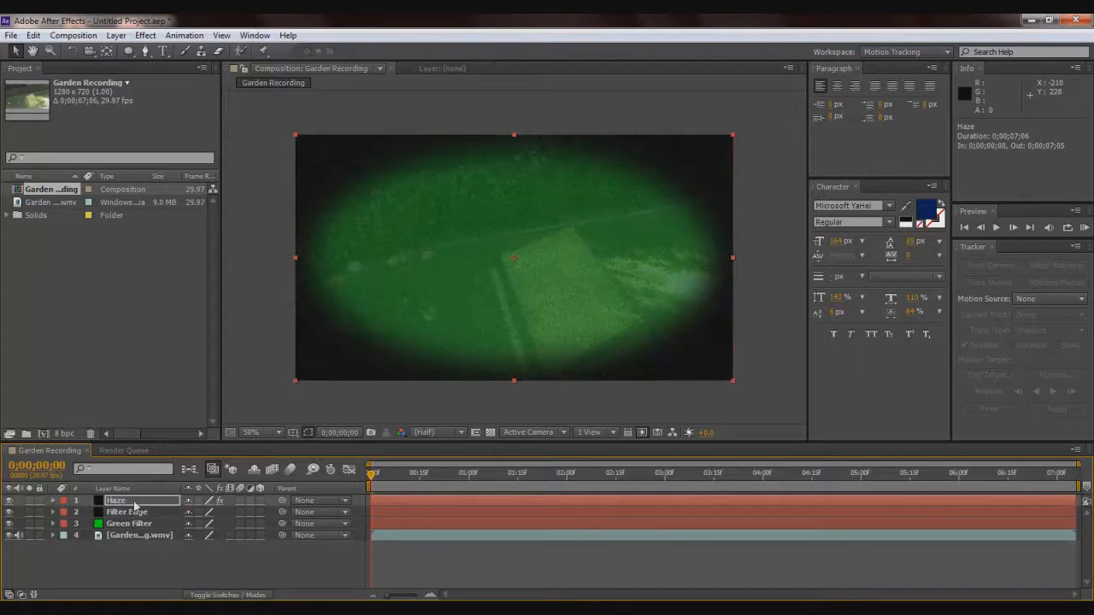
pyautogui.moveTo(135, 501); pyautogui.dragTo(135, 518)
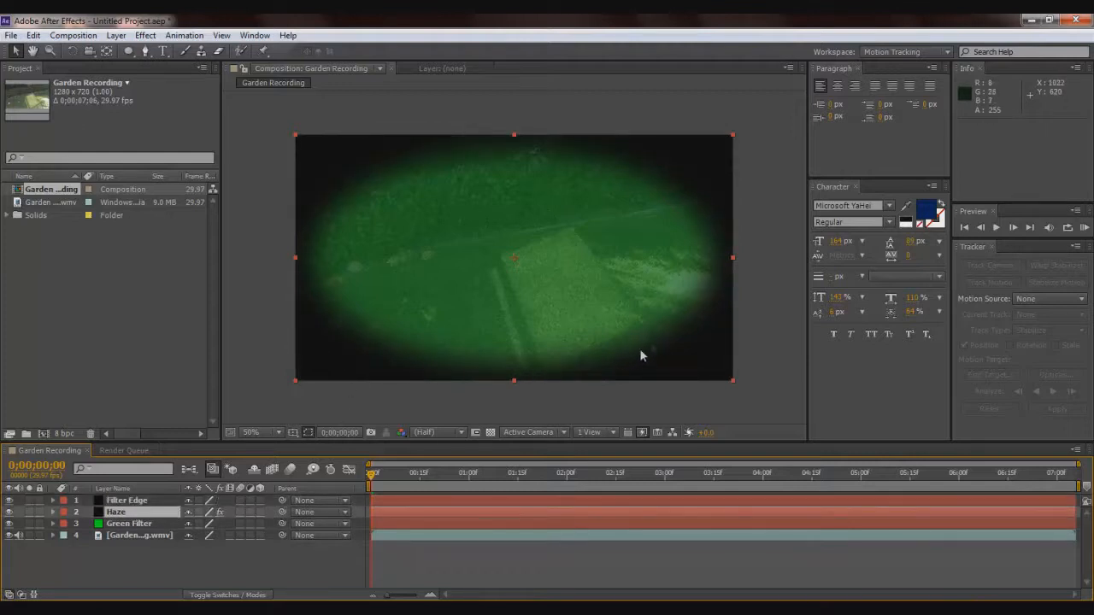
# - Play back the composition to check the noisy haze over the green footage, then stop near the end
pyautogui.click(996, 228)
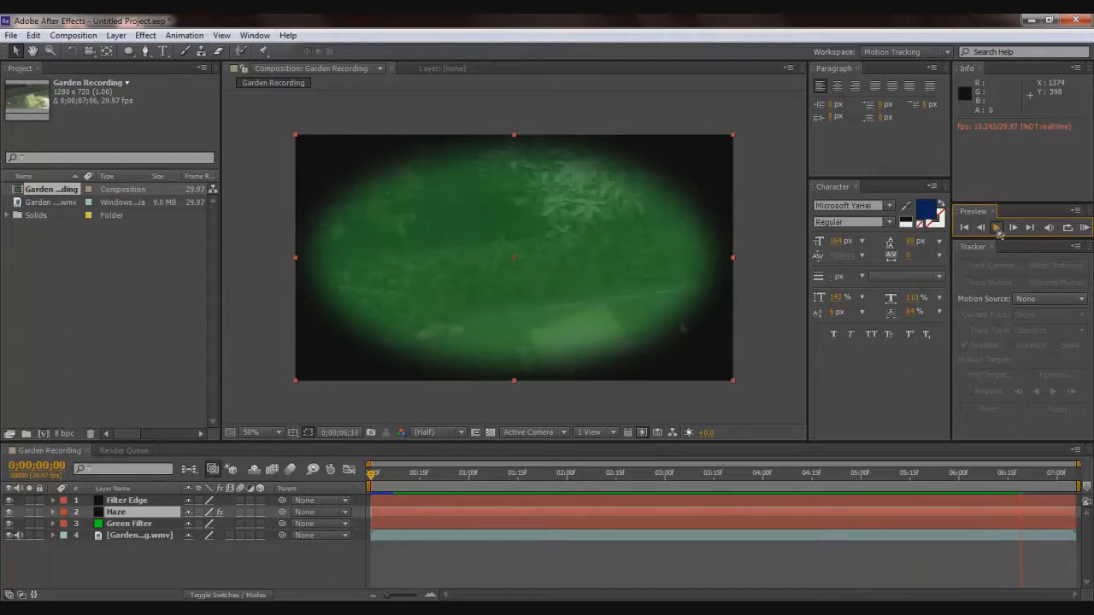
pyautogui.press('space')
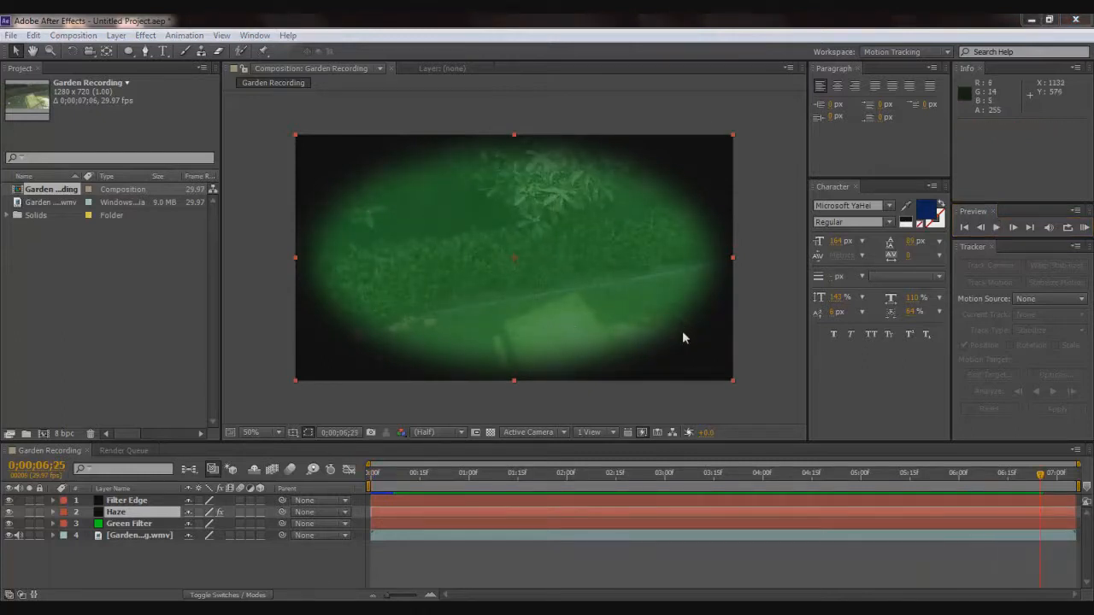
pyautogui.click(11, 35)
pyautogui.moveTo(53, 162)
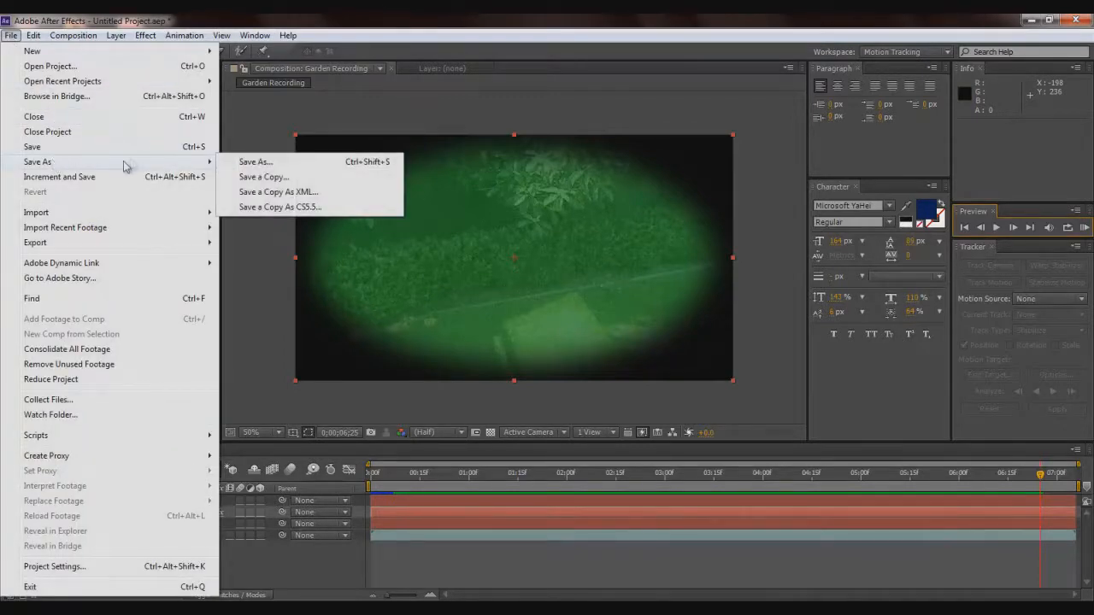
pyautogui.click(239, 162)
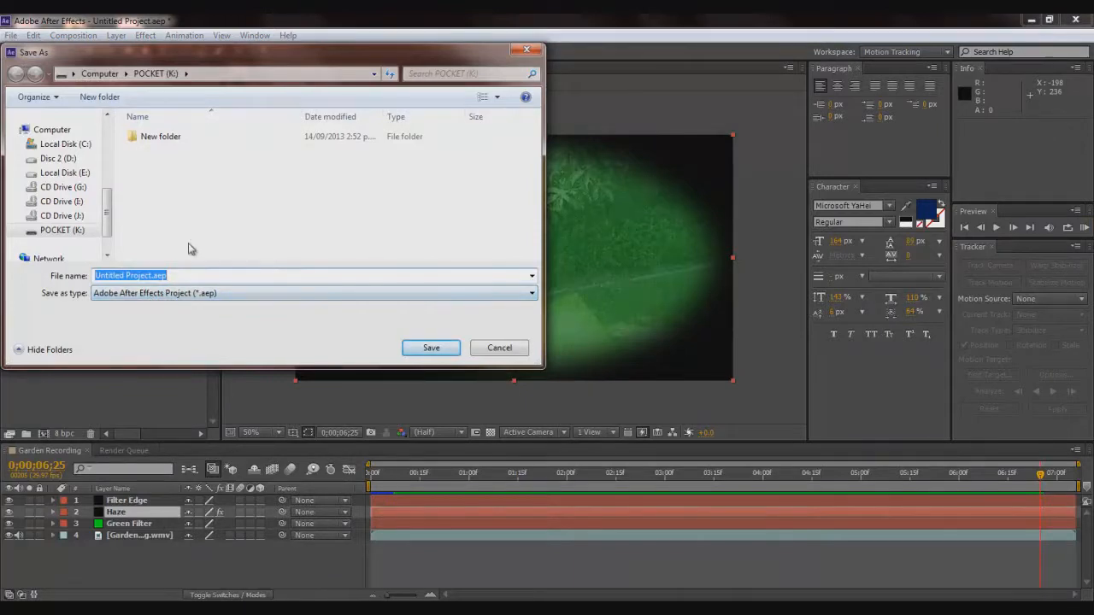
pyautogui.click(495, 352)
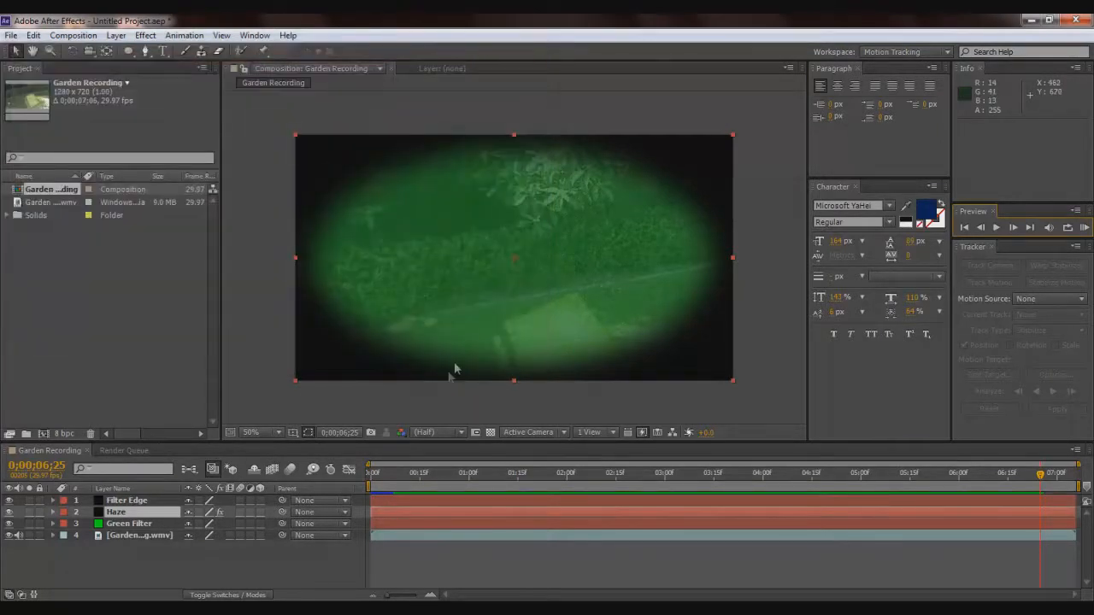
# - Move the playhead to the start of the timeline and add the Garden Recording composition to the render queue
pyautogui.click(150, 537)
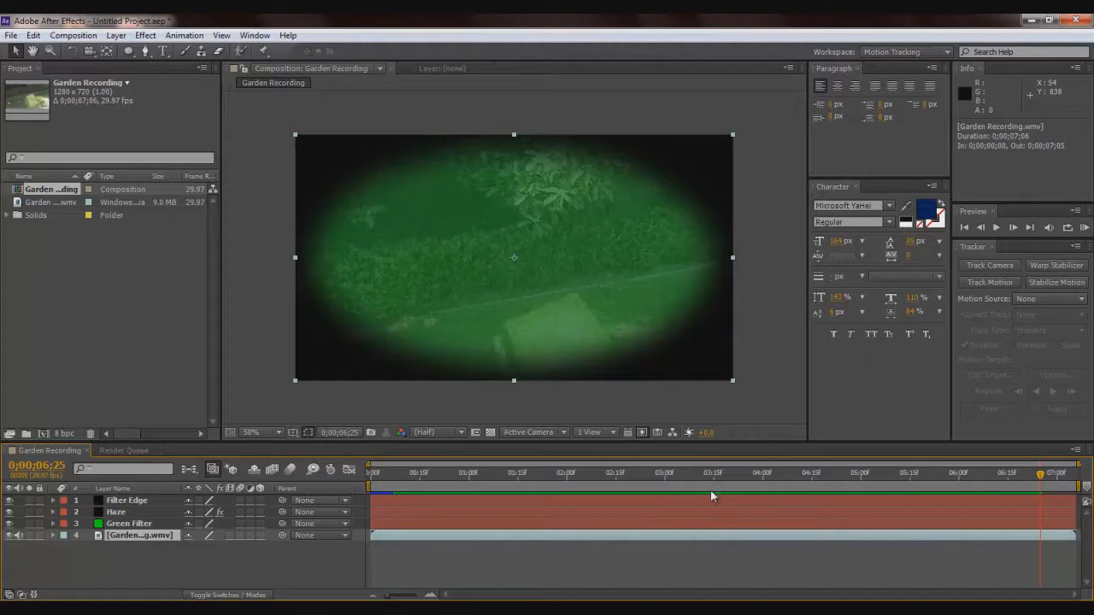
pyautogui.moveTo(693, 479); pyautogui.dragTo(369, 474)
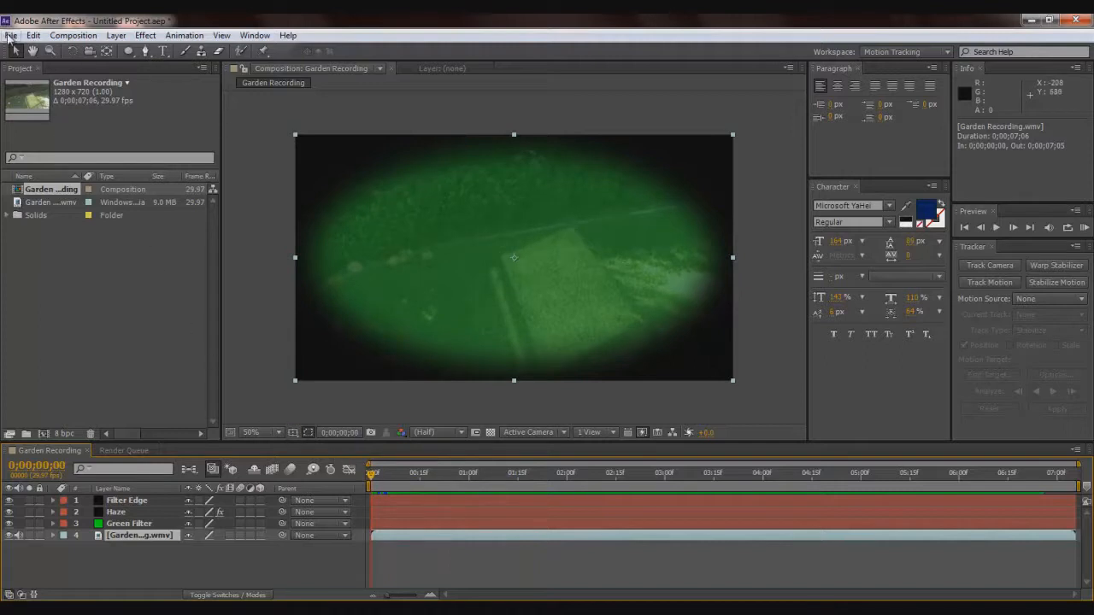
pyautogui.click(10, 37)
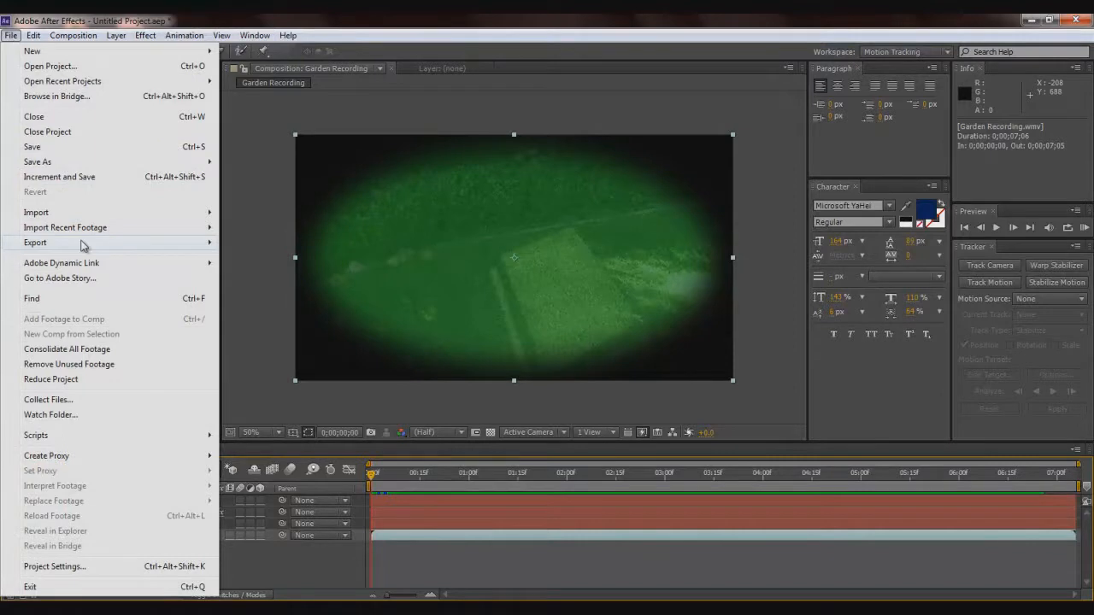
pyautogui.moveTo(97, 246)
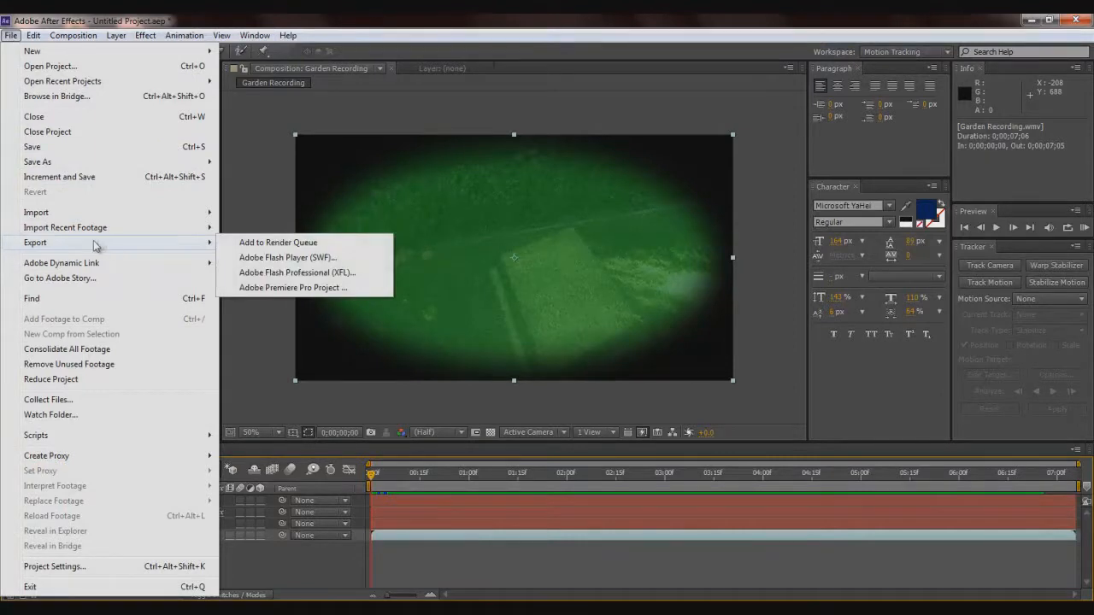
pyautogui.click(263, 246)
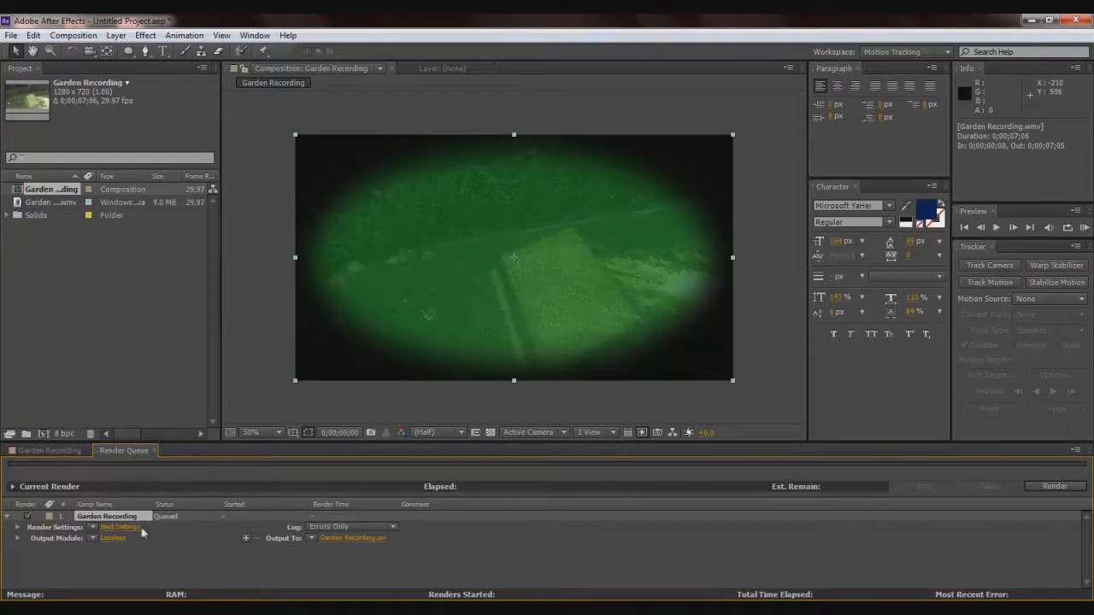
# - Set the queued composition's render quality to Best in the Render Settings
pyautogui.click(119, 528)
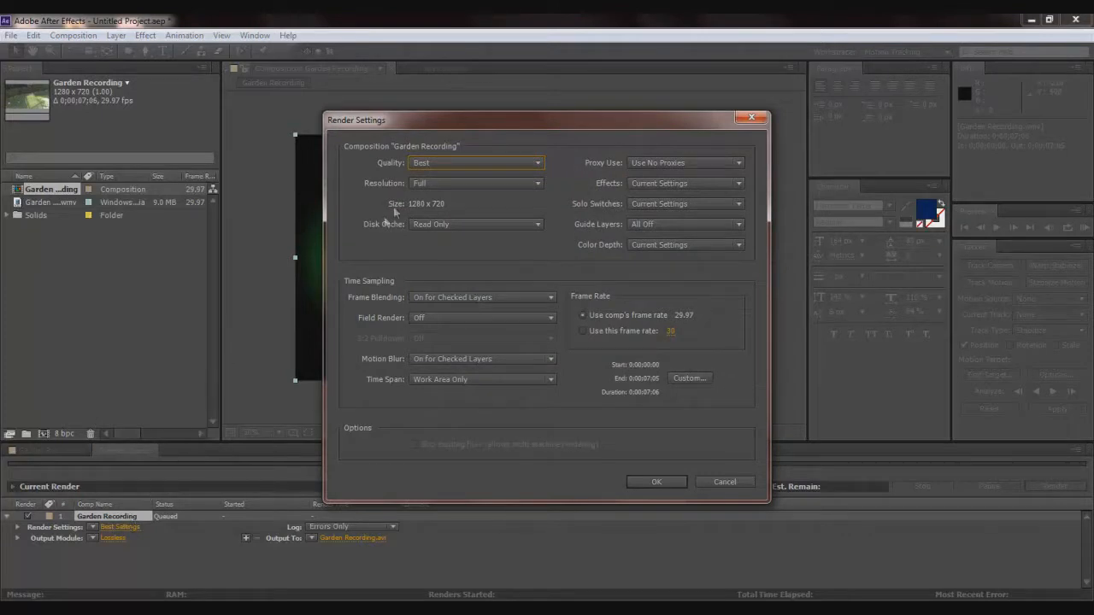
pyautogui.click(451, 163)
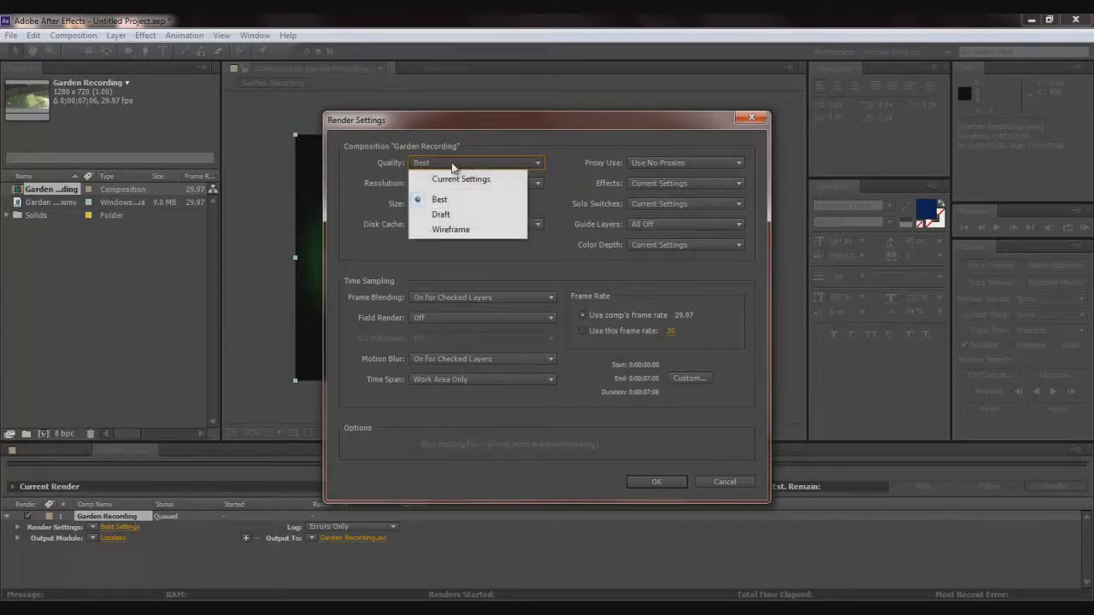
pyautogui.click(434, 190)
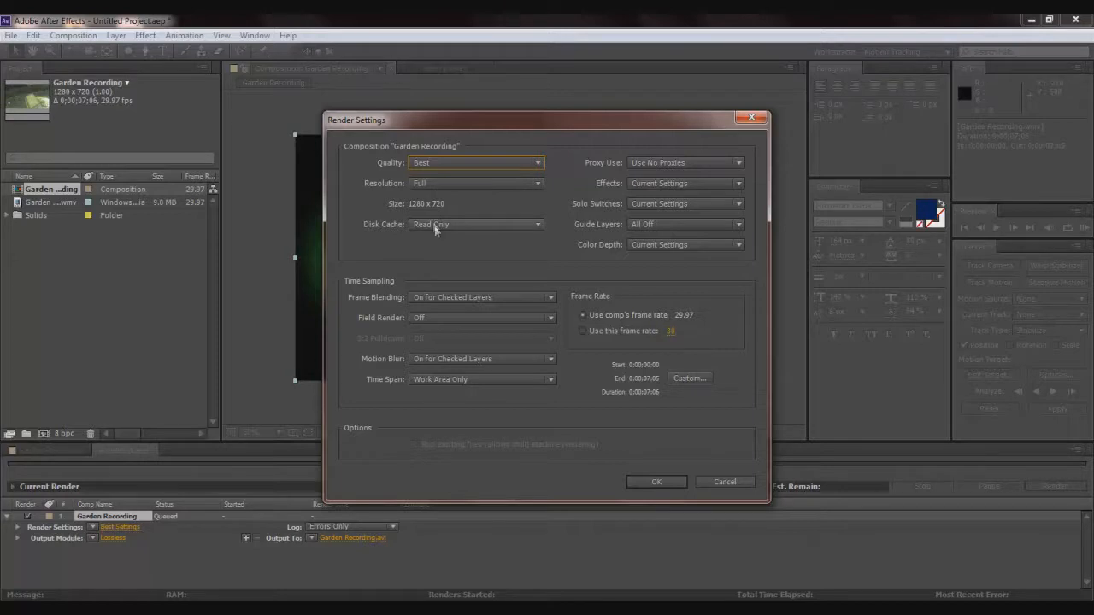
pyautogui.click(652, 482)
# - Set the output module's format to Windows Media
pyautogui.click(114, 538)
pyautogui.click(615, 163)
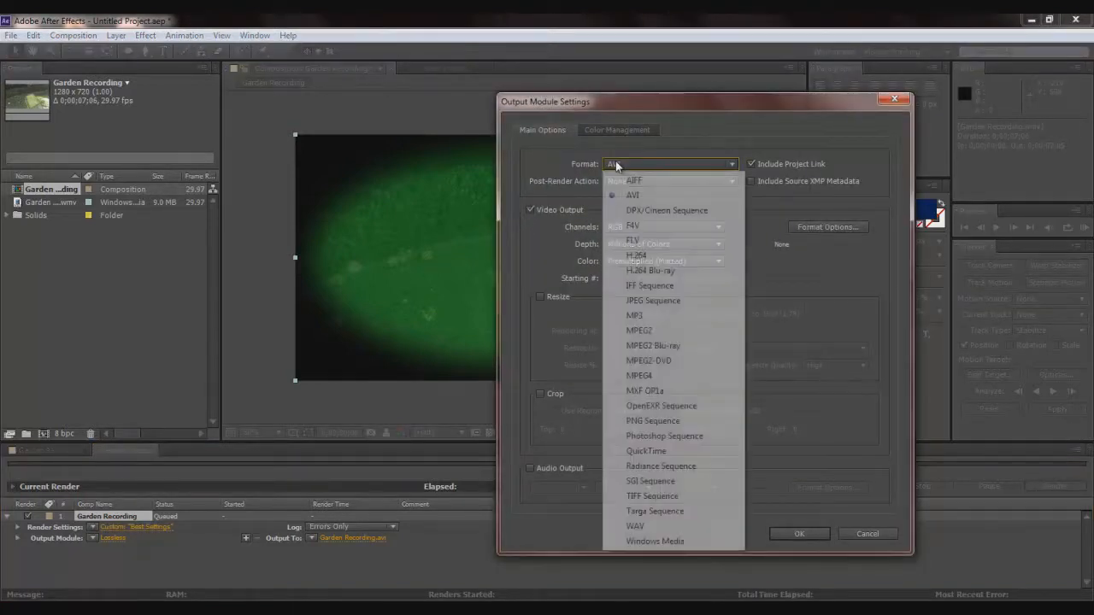
pyautogui.click(643, 541)
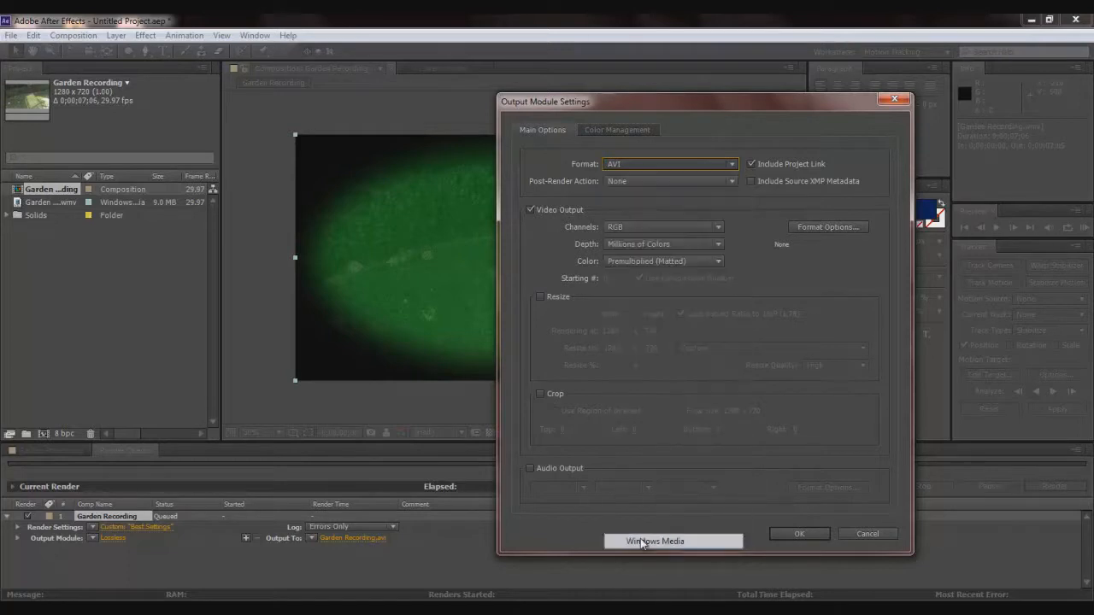
pyautogui.click(778, 534)
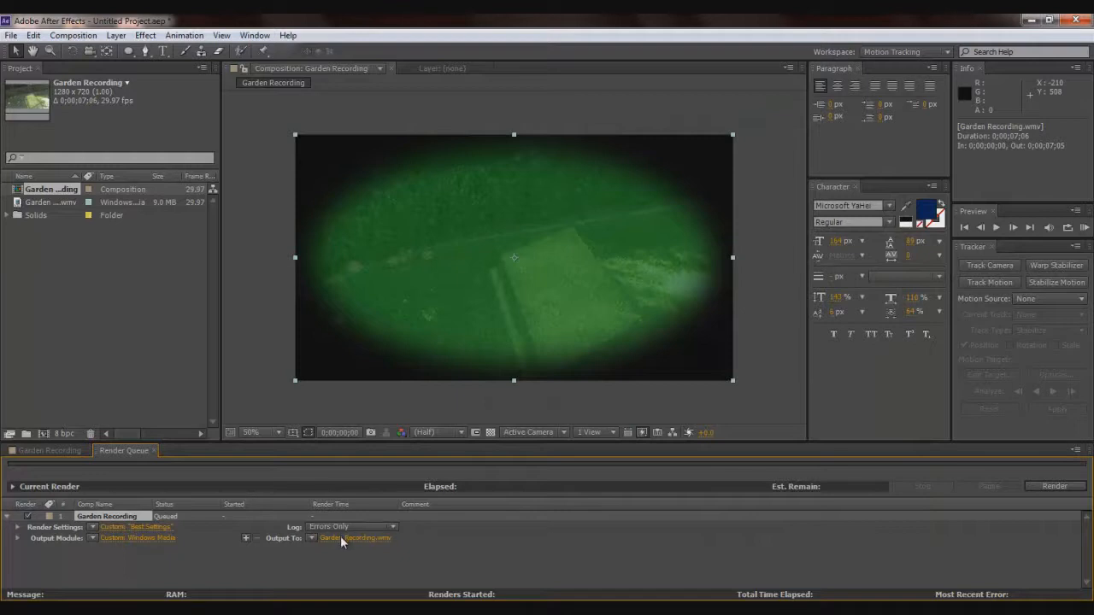
# - Create a folder named Final video on the POCKET (K:) drive while choosing the movie's output location
pyautogui.click(338, 540)
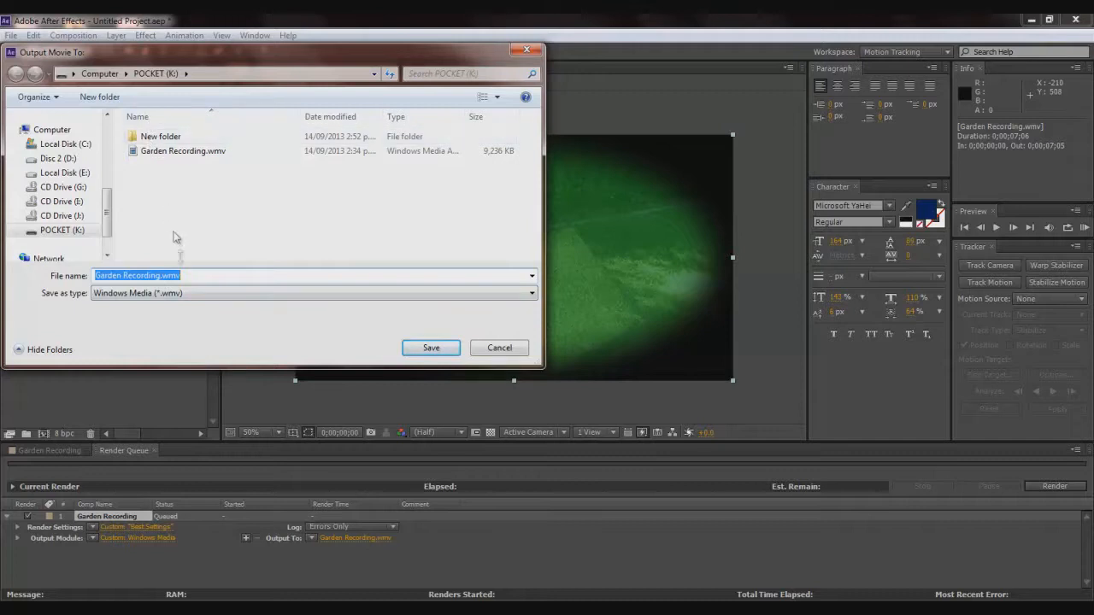
pyautogui.rightClick(204, 227)
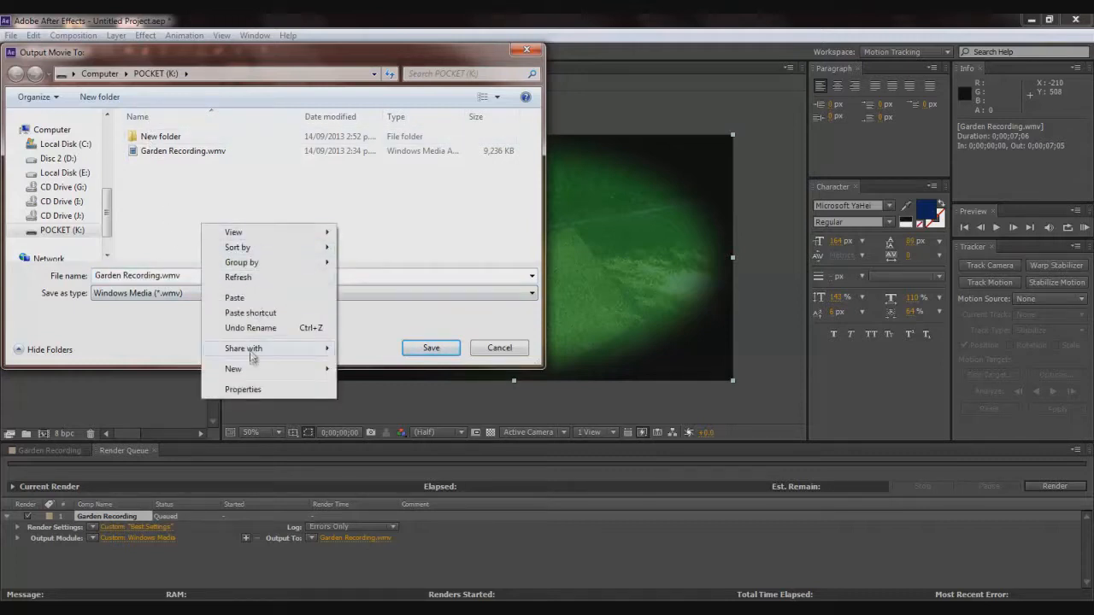
pyautogui.moveTo(265, 373)
pyautogui.click(381, 361)
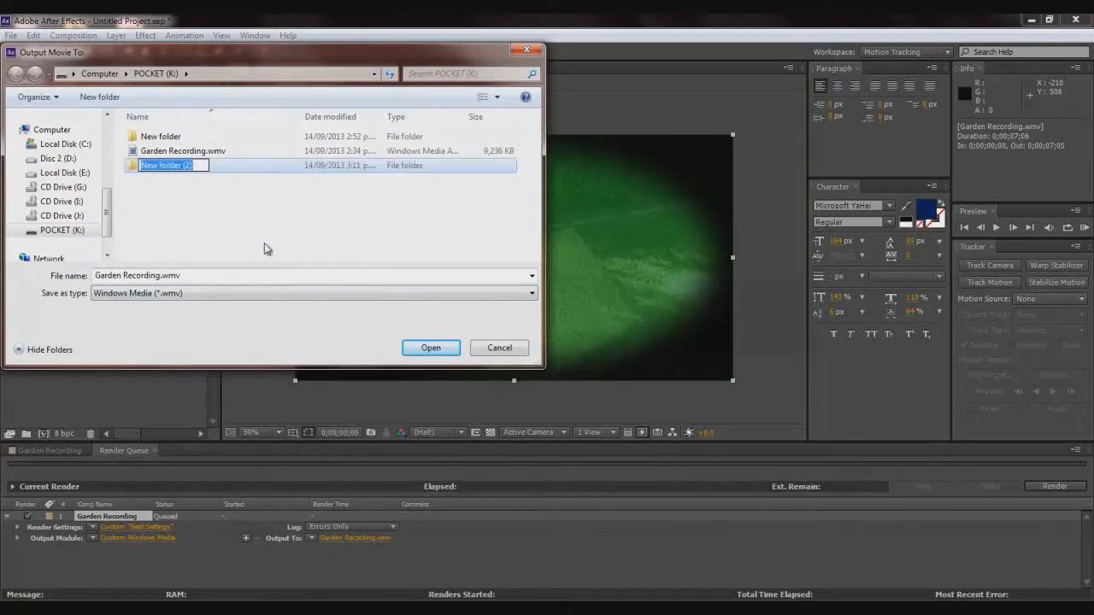
pyautogui.write('Fi')
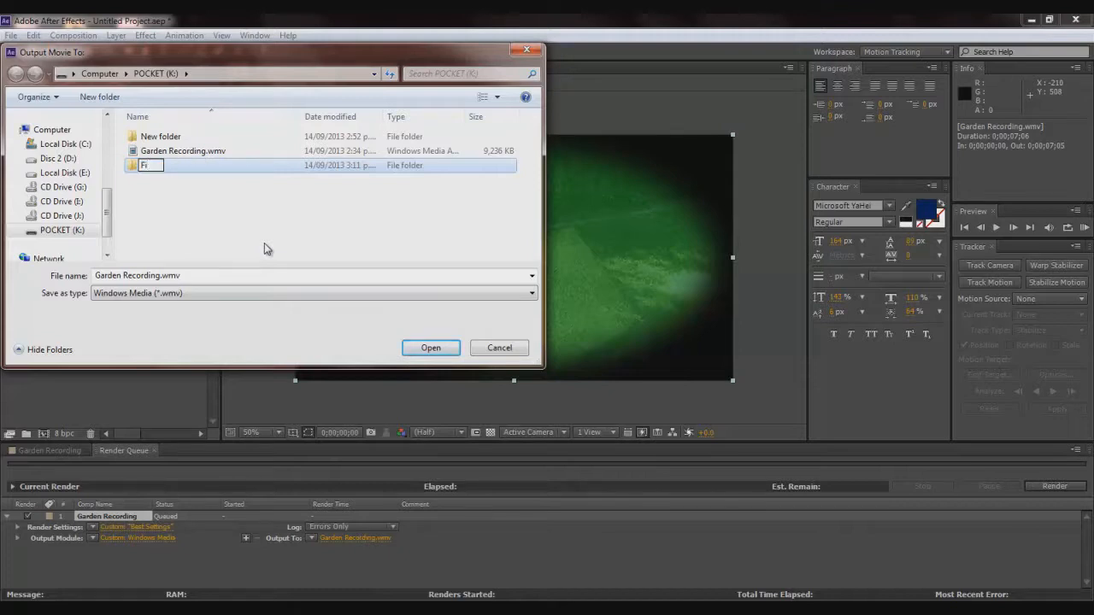
pyautogui.write('nal video')
pyautogui.click(201, 202)
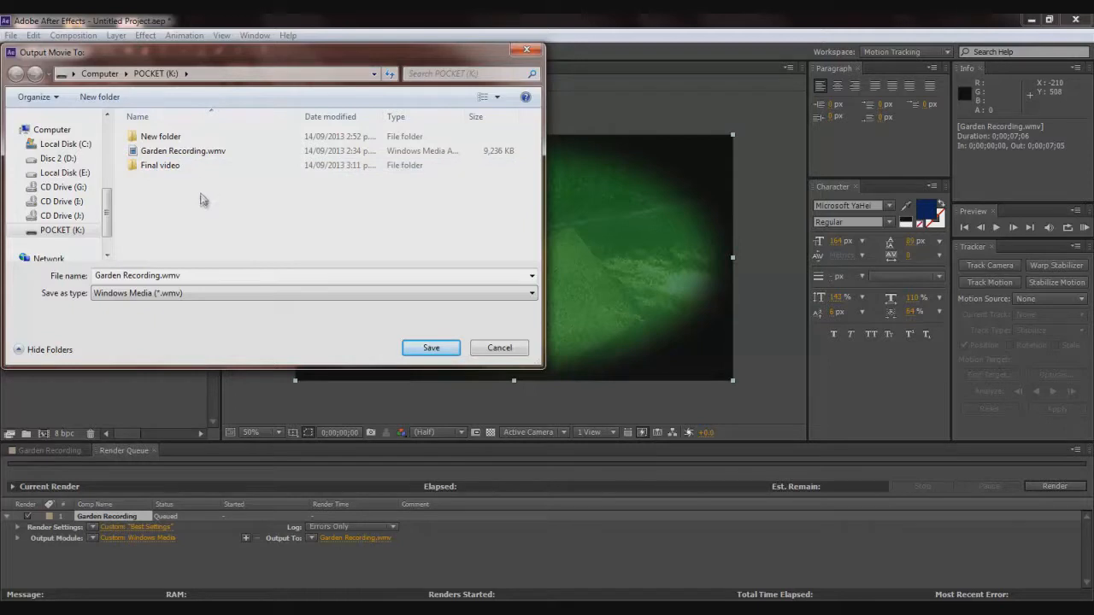
# - Set the output to Garden Recording.wmv inside the Final video folder and start the render
pyautogui.click(198, 166)
pyautogui.doubleClick(197, 165)
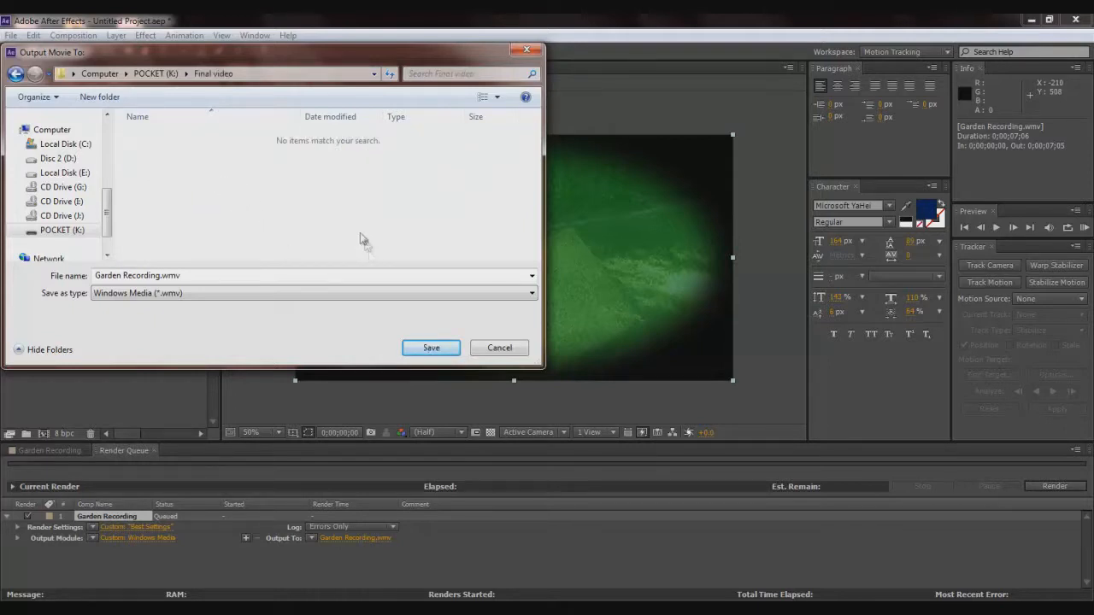
pyautogui.click(430, 350)
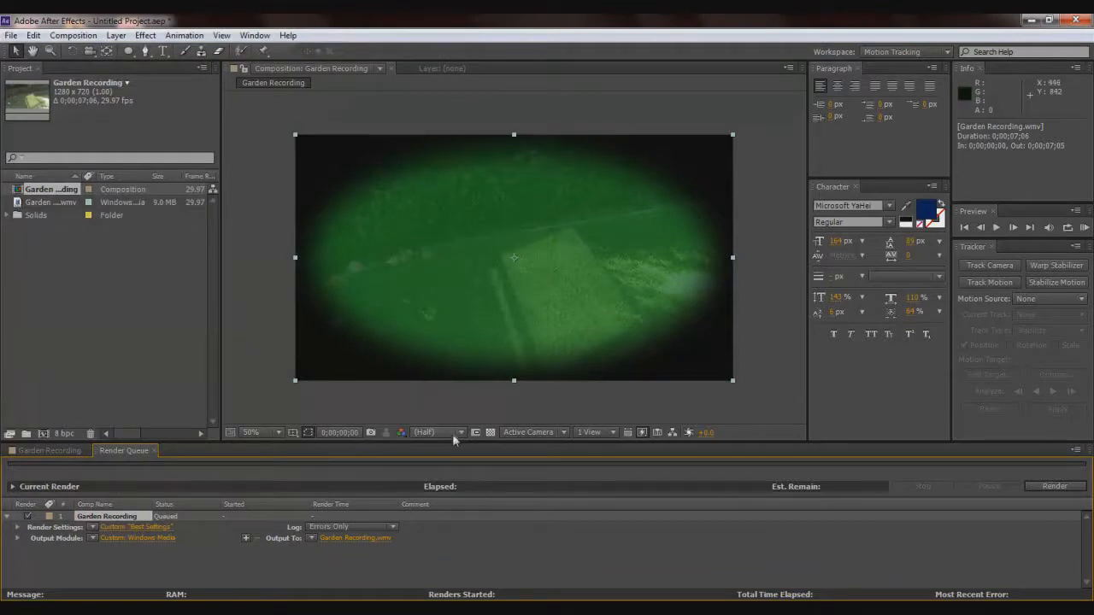
pyautogui.click(1055, 487)
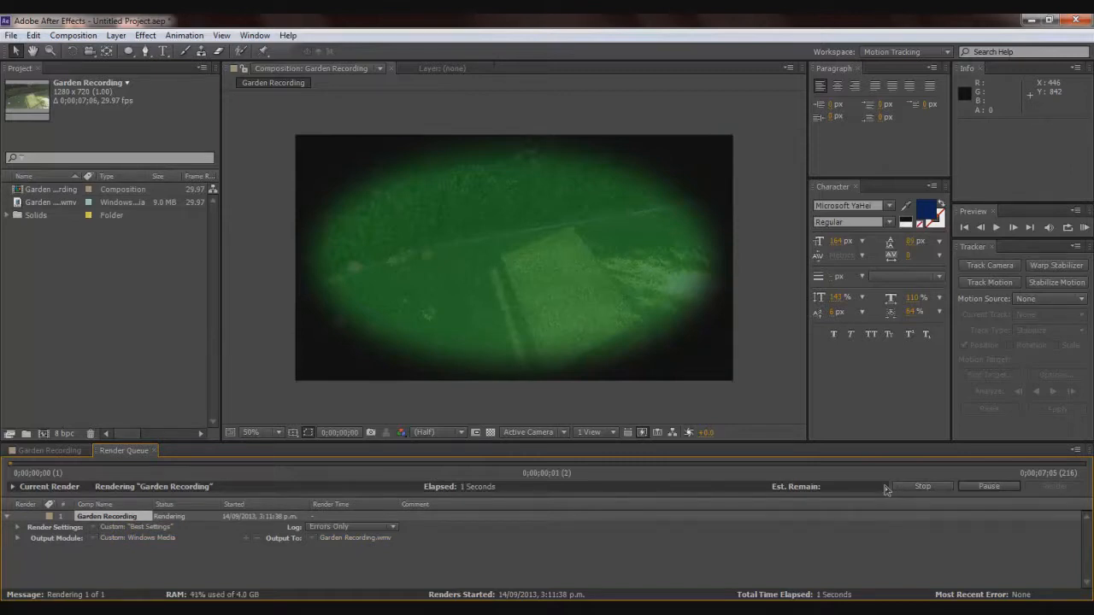